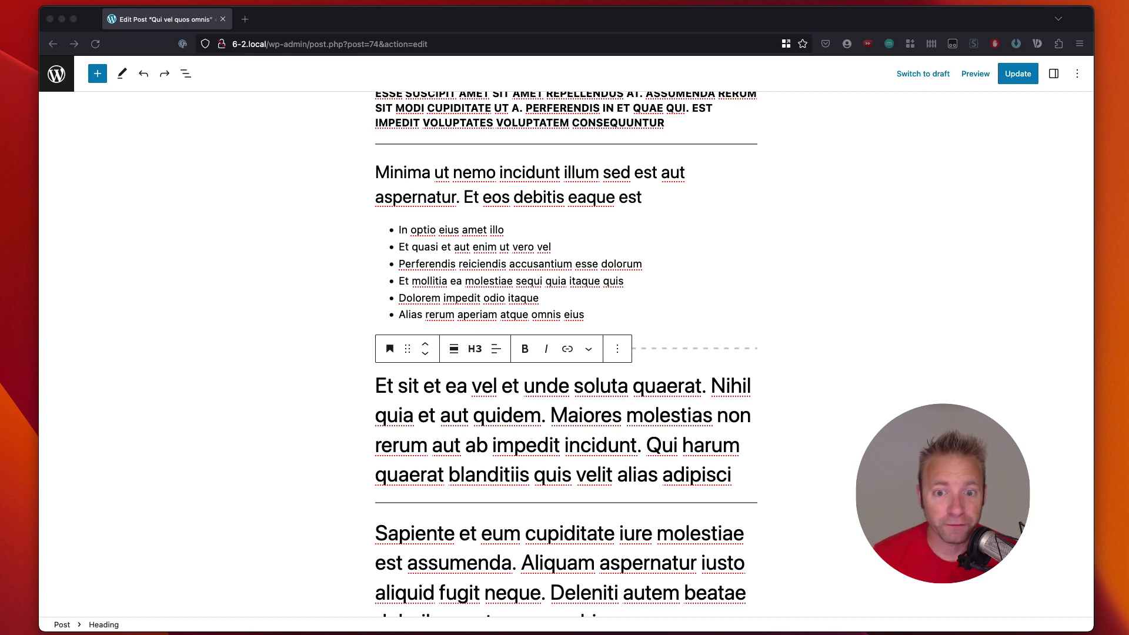
Step: Return to the top of the post and select the uppercase H5 subtitle below the title
scroll(692, 281, "down", 3)
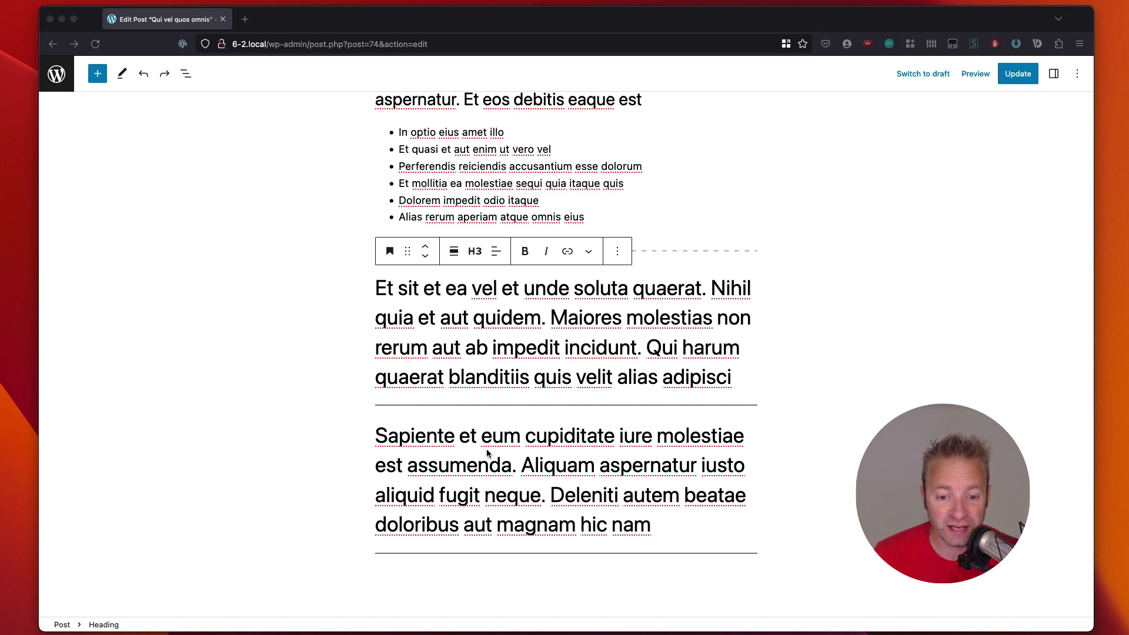
left_click(465, 464)
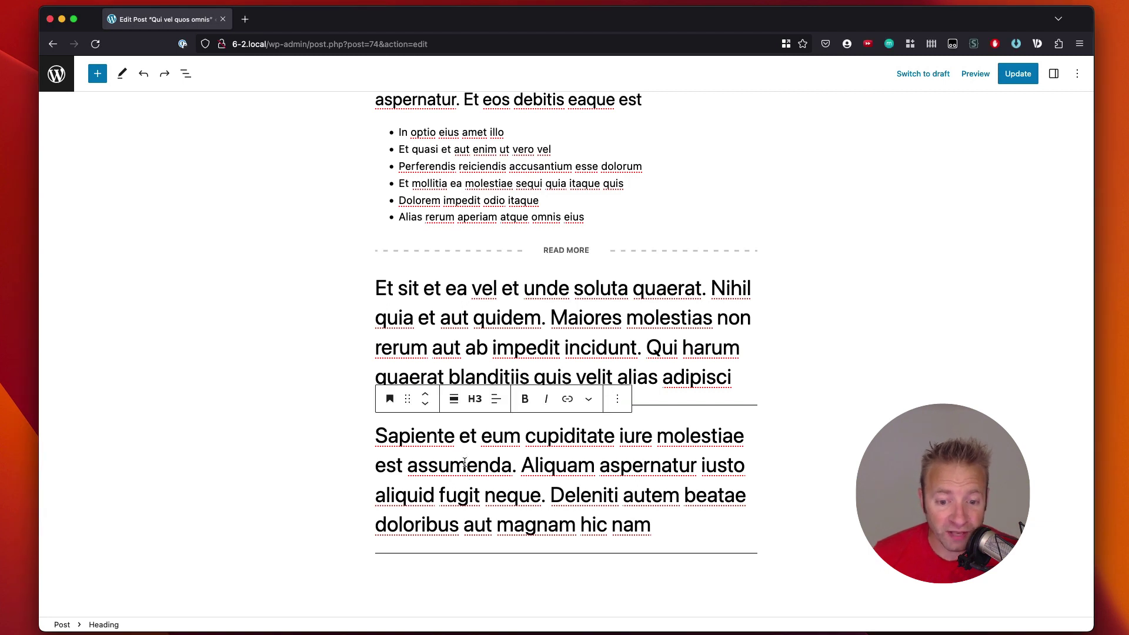
left_click(448, 184)
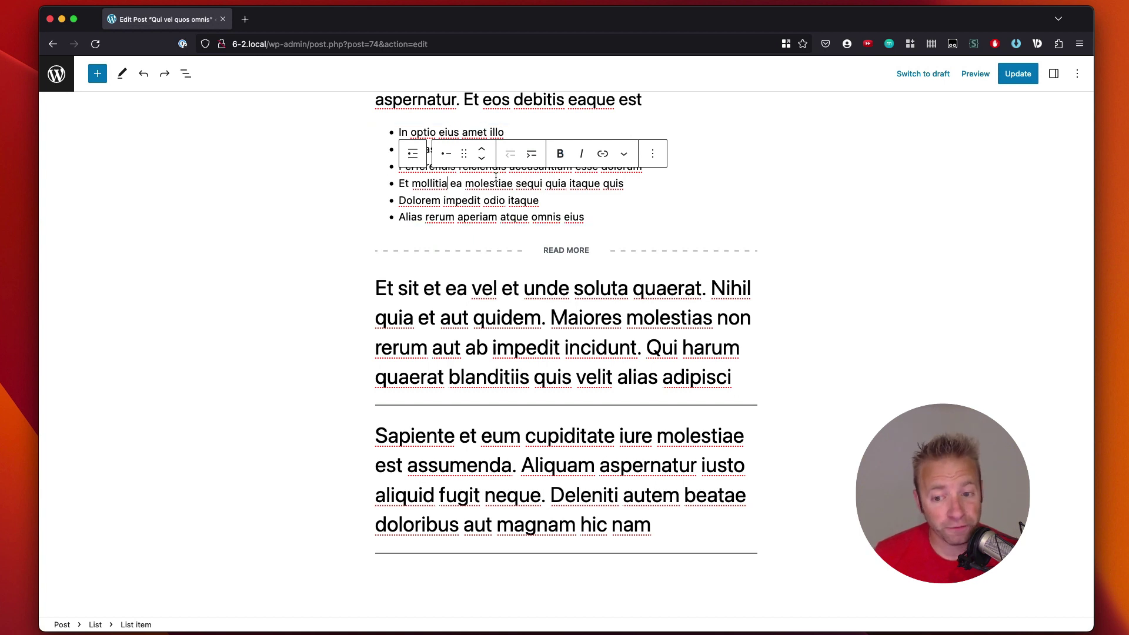
scroll(496, 176, "up", 5)
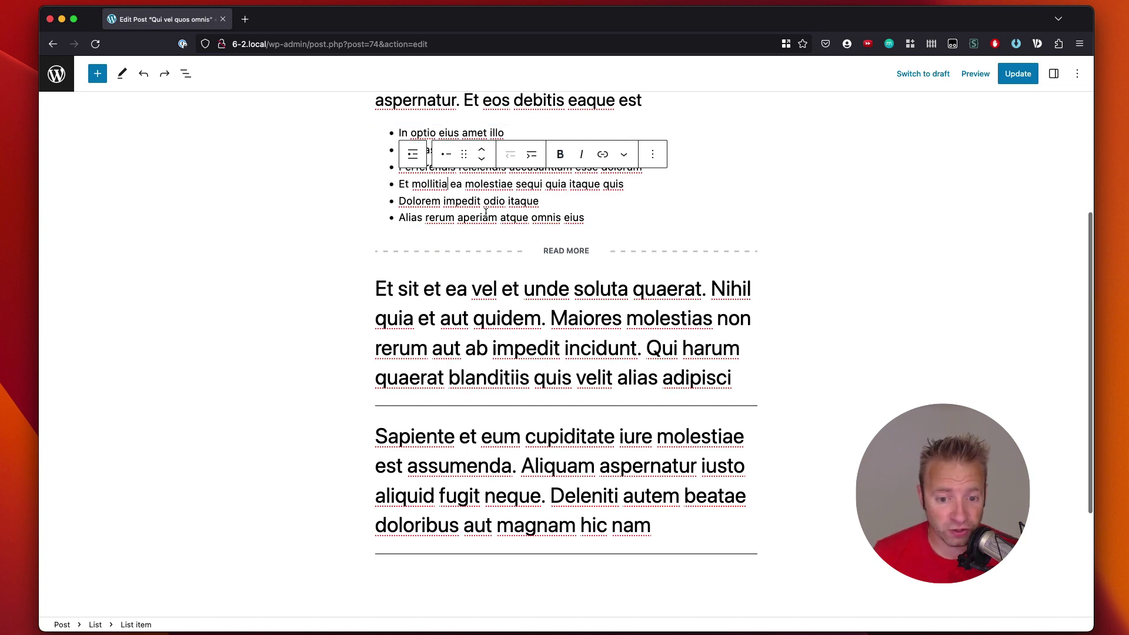
scroll(485, 212, "up", 1)
left_click(463, 191)
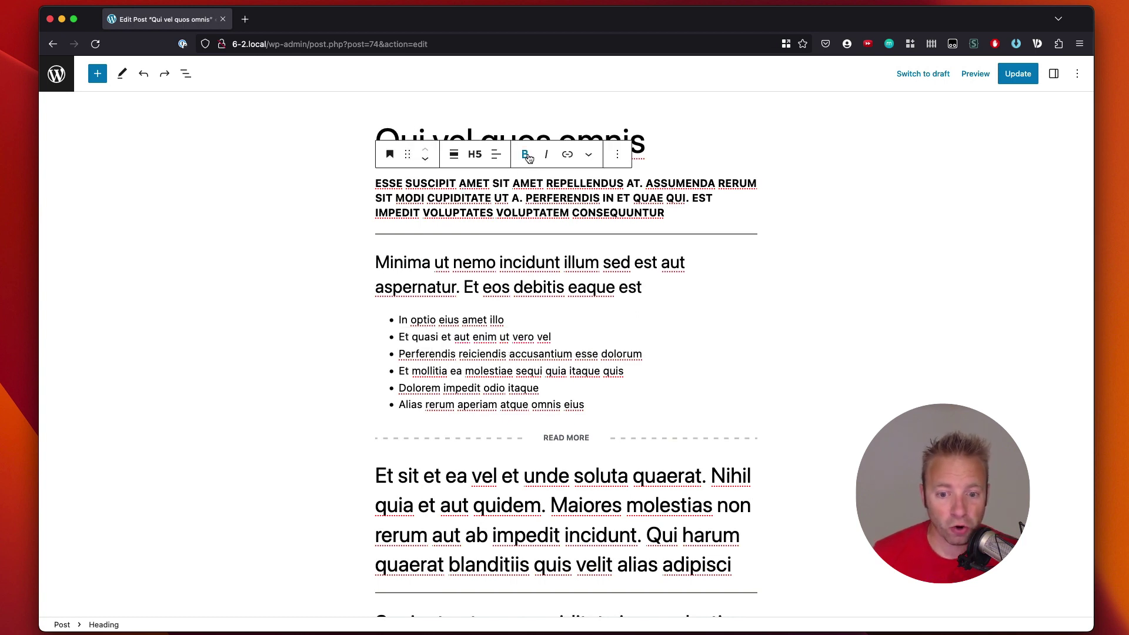
left_click(589, 155)
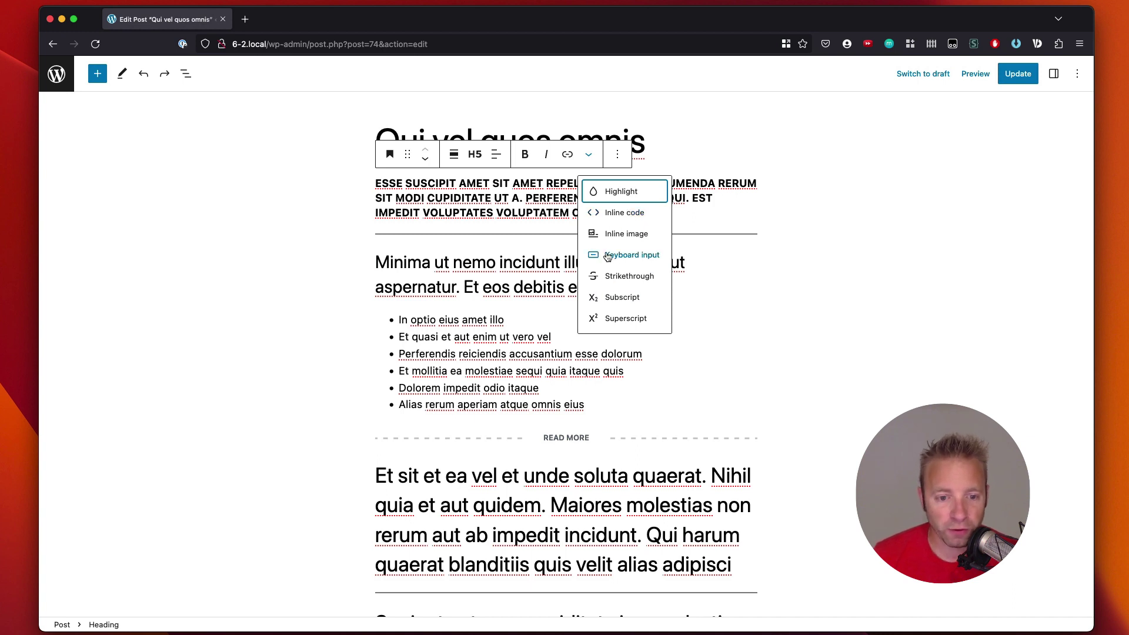
key("Escape")
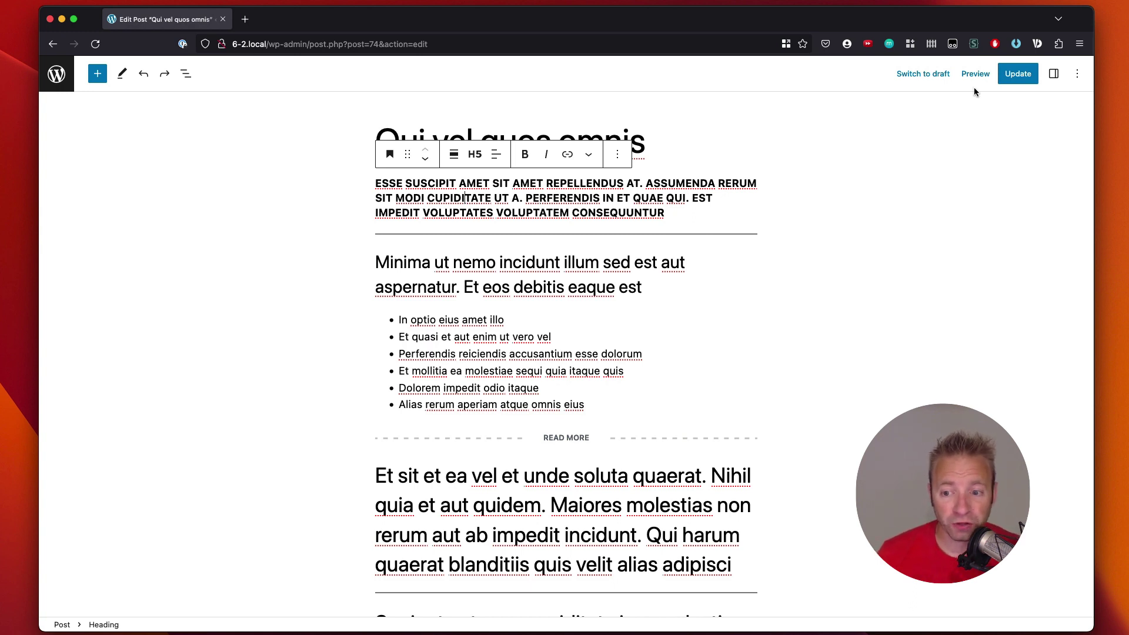
Step: In the heading's Block settings, set the text colour to orange after trying green
left_click(1053, 73)
left_click(946, 107)
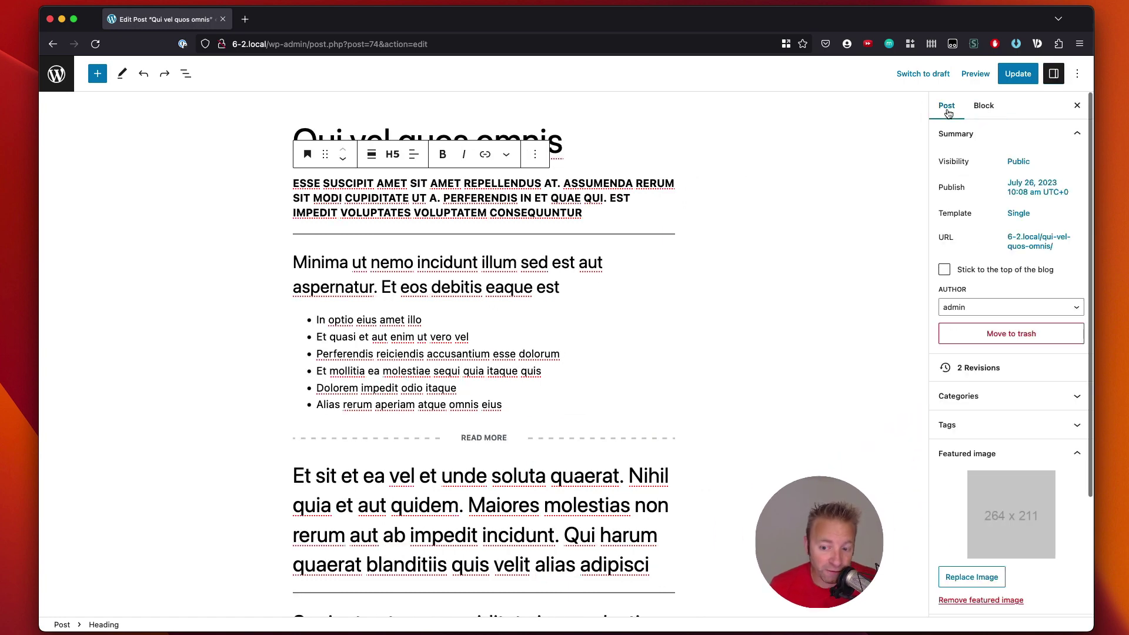
left_click(982, 108)
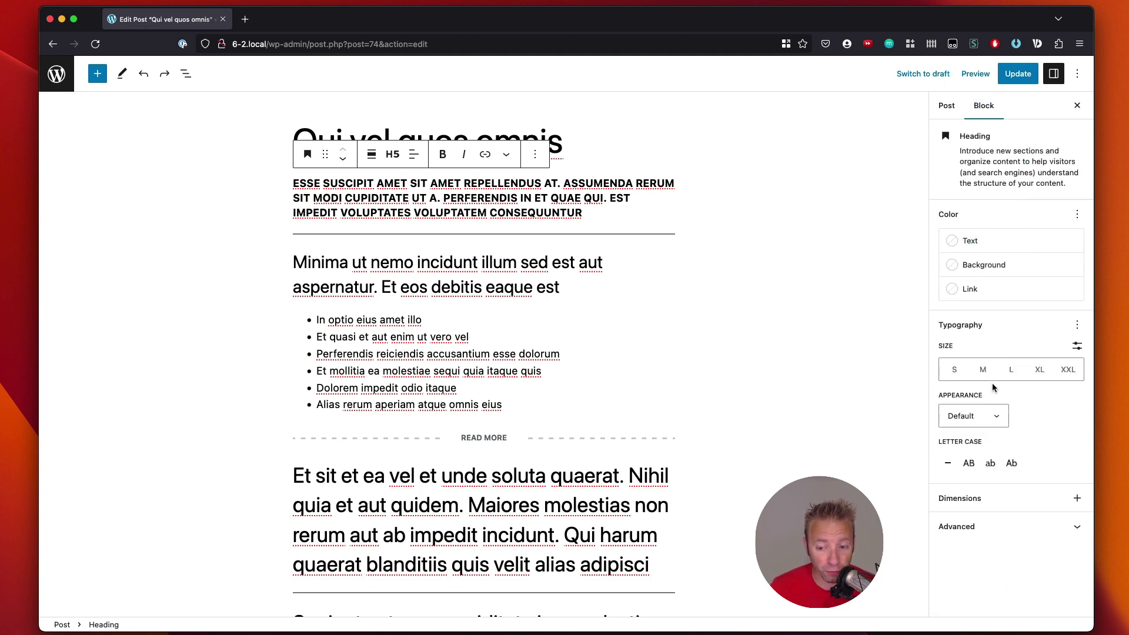
left_click(991, 240)
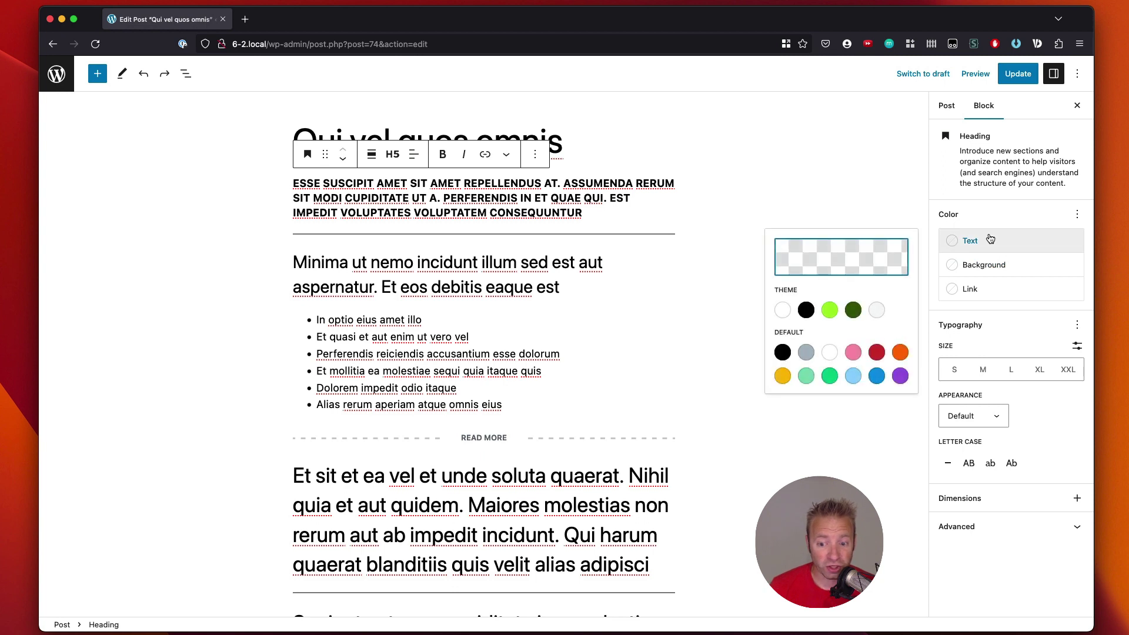
left_click(829, 310)
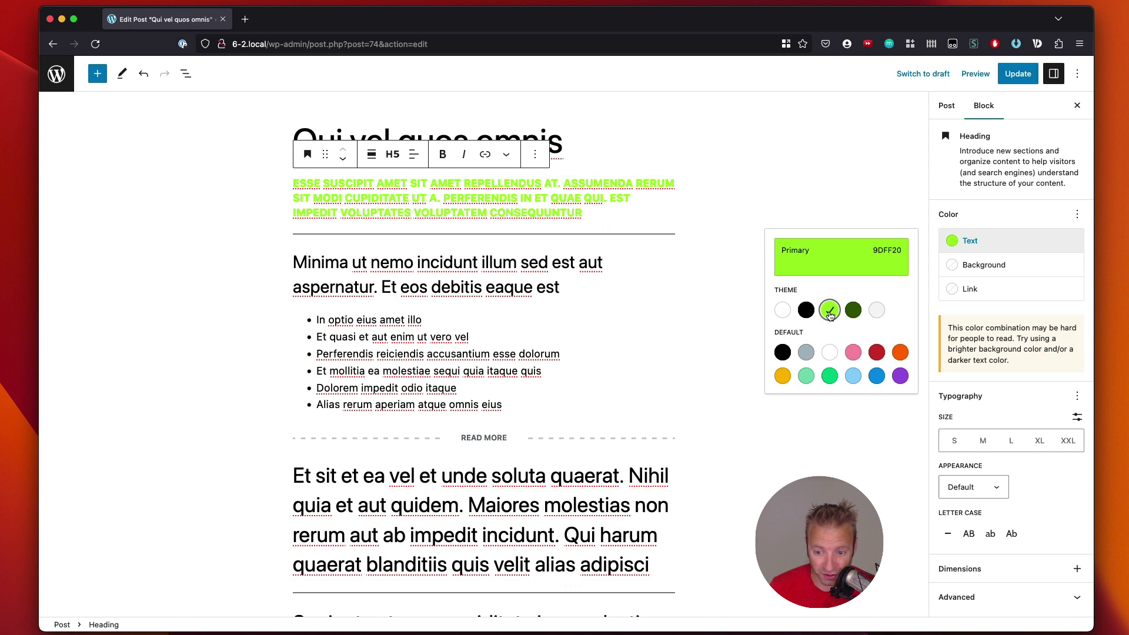
left_click(900, 352)
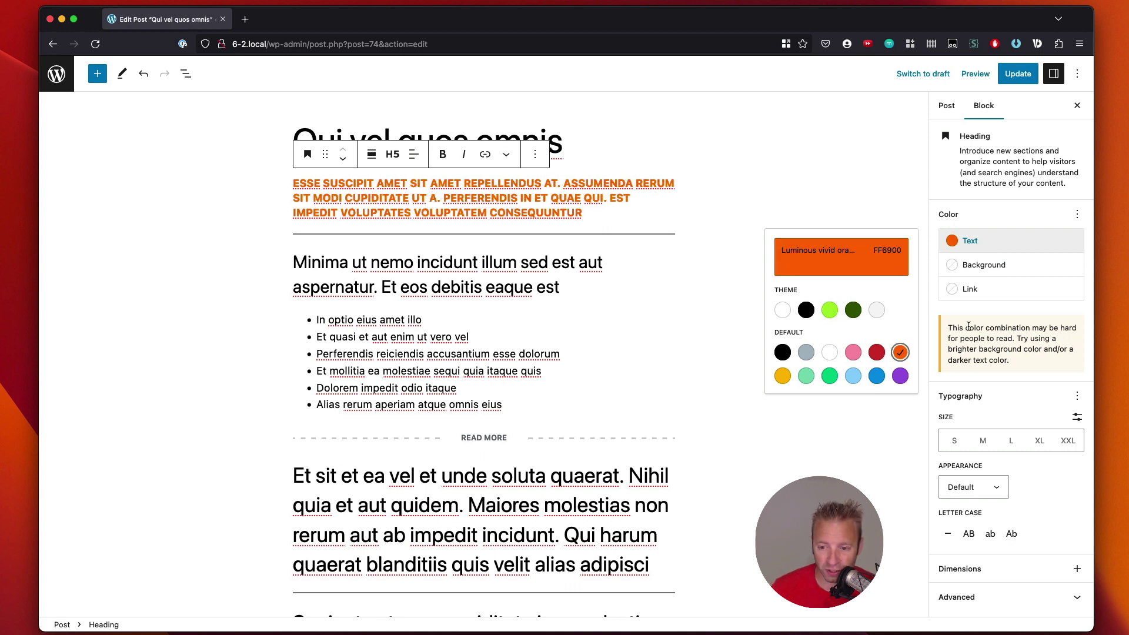
Step: Give the H5 heading a black background colour
left_click(987, 268)
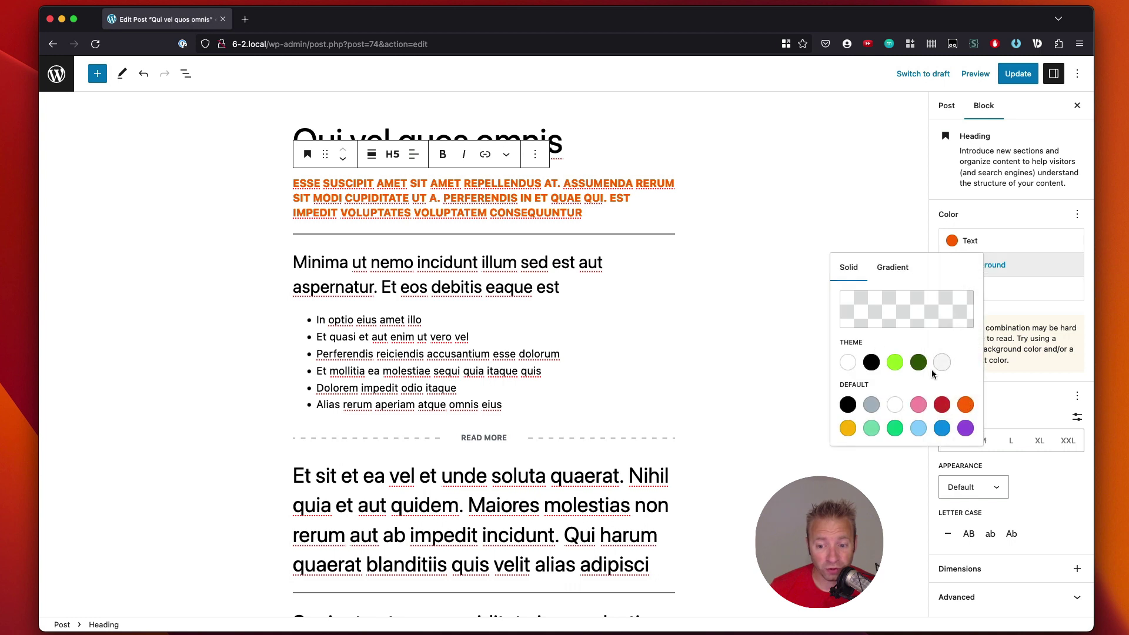
left_click(872, 364)
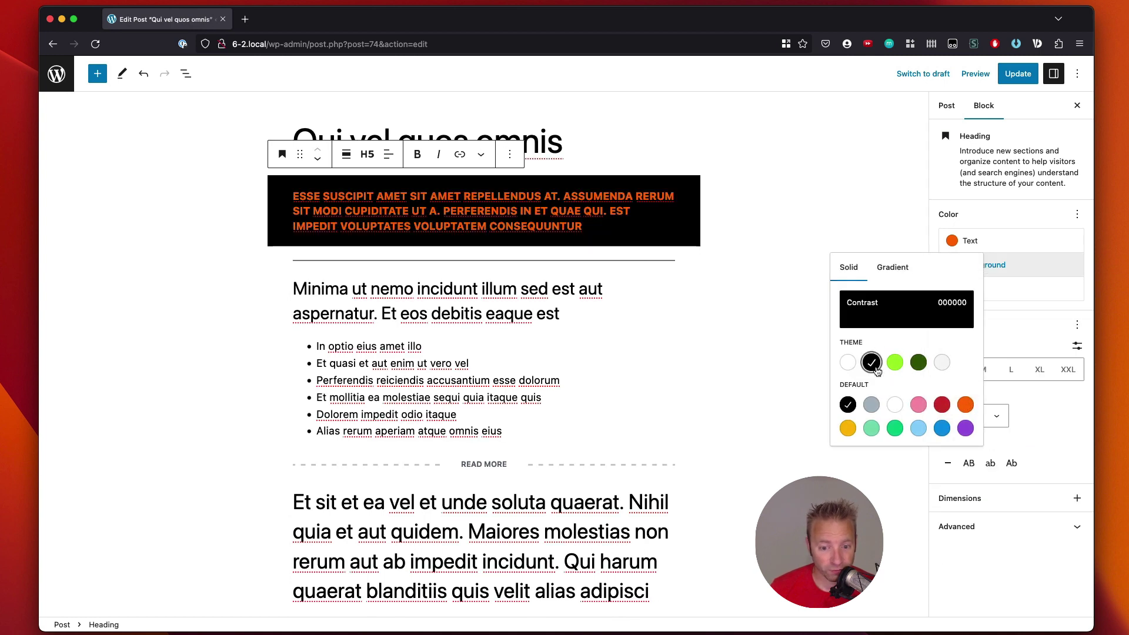
left_click(1000, 300)
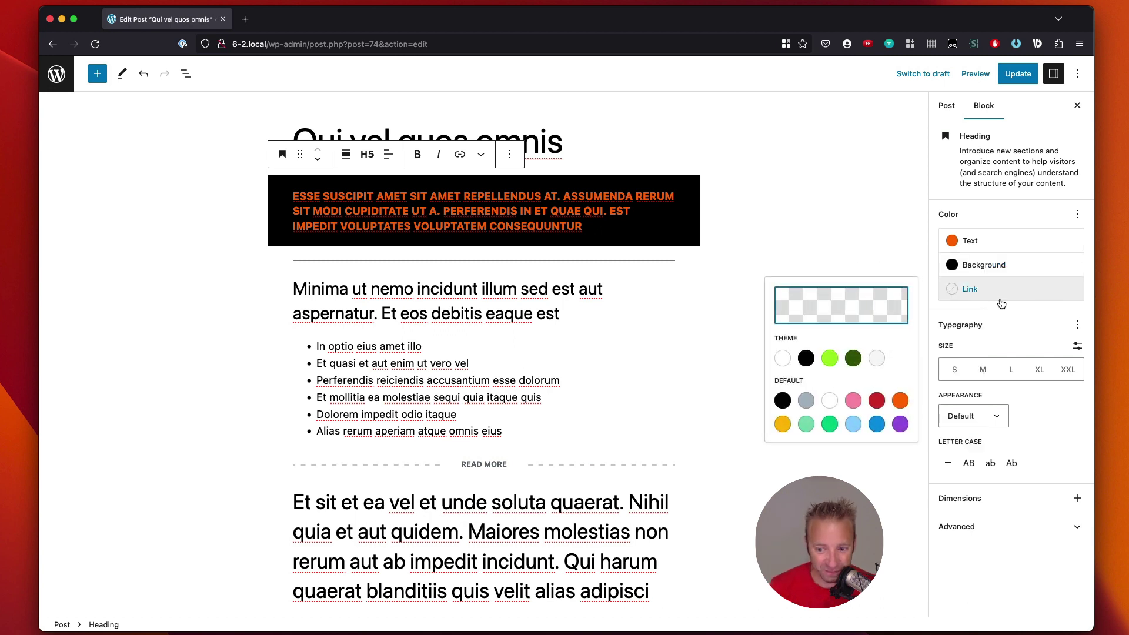
left_click(1077, 217)
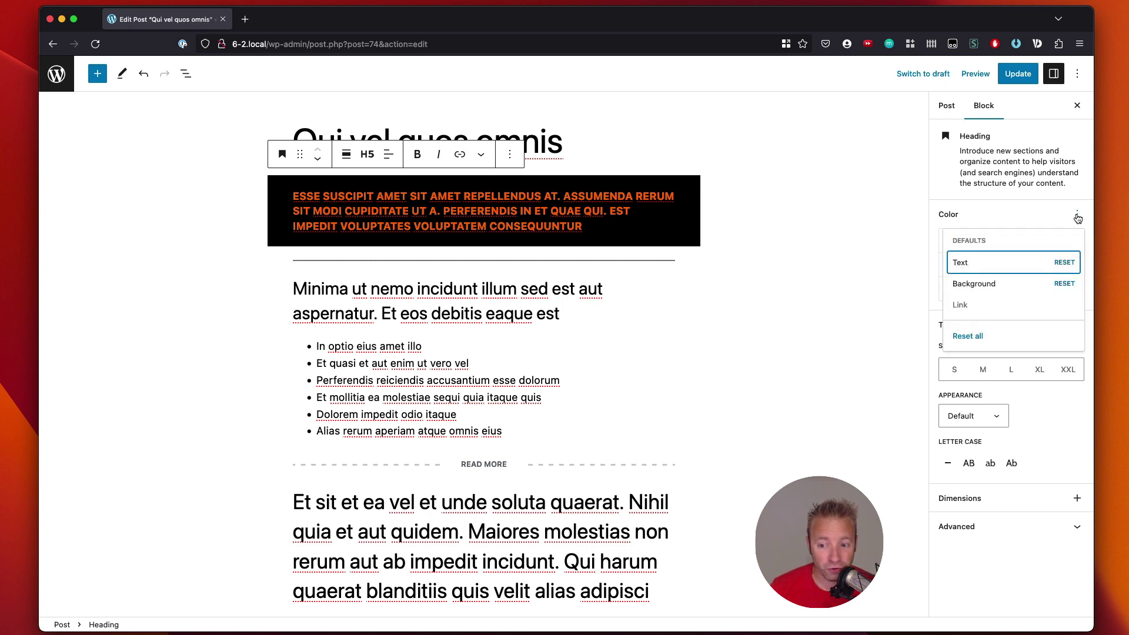
left_click(1031, 287)
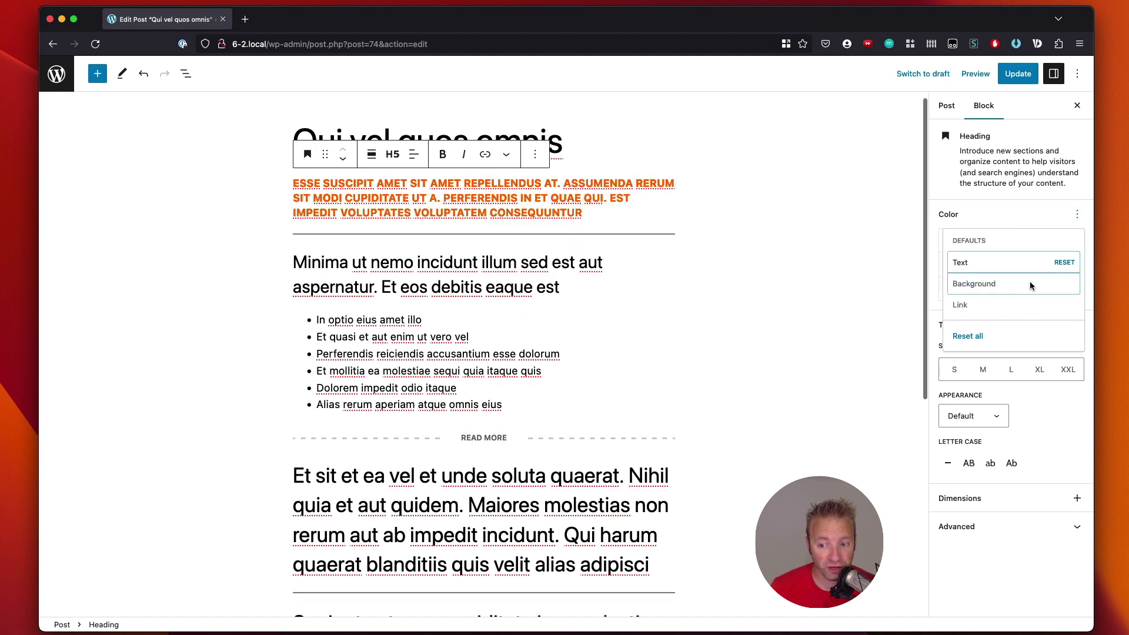
left_click(1003, 216)
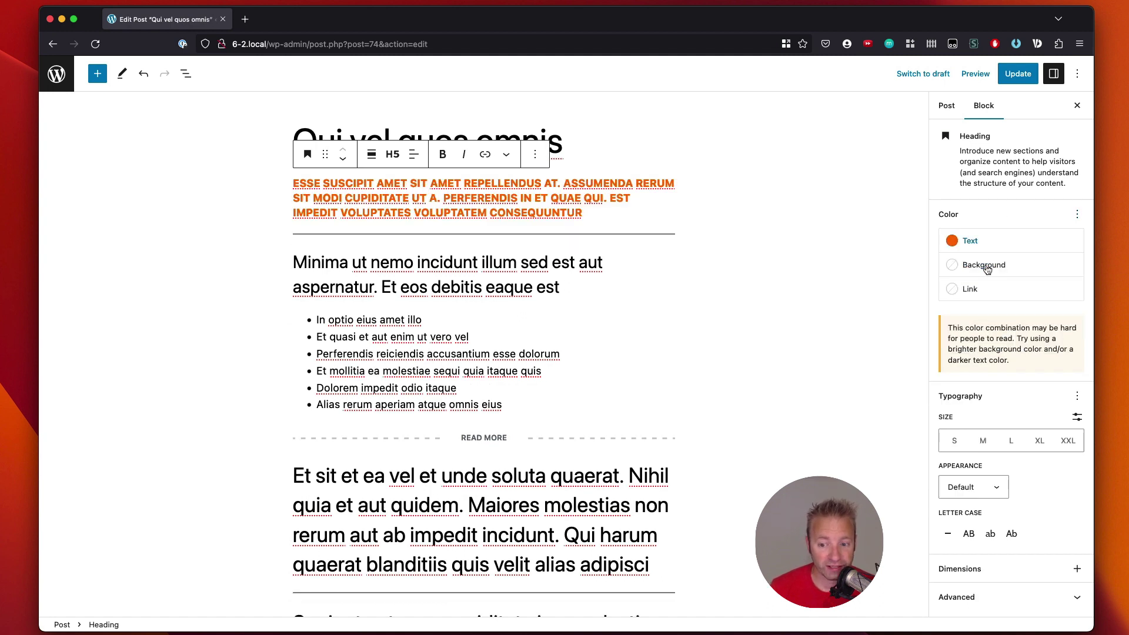
left_click(982, 268)
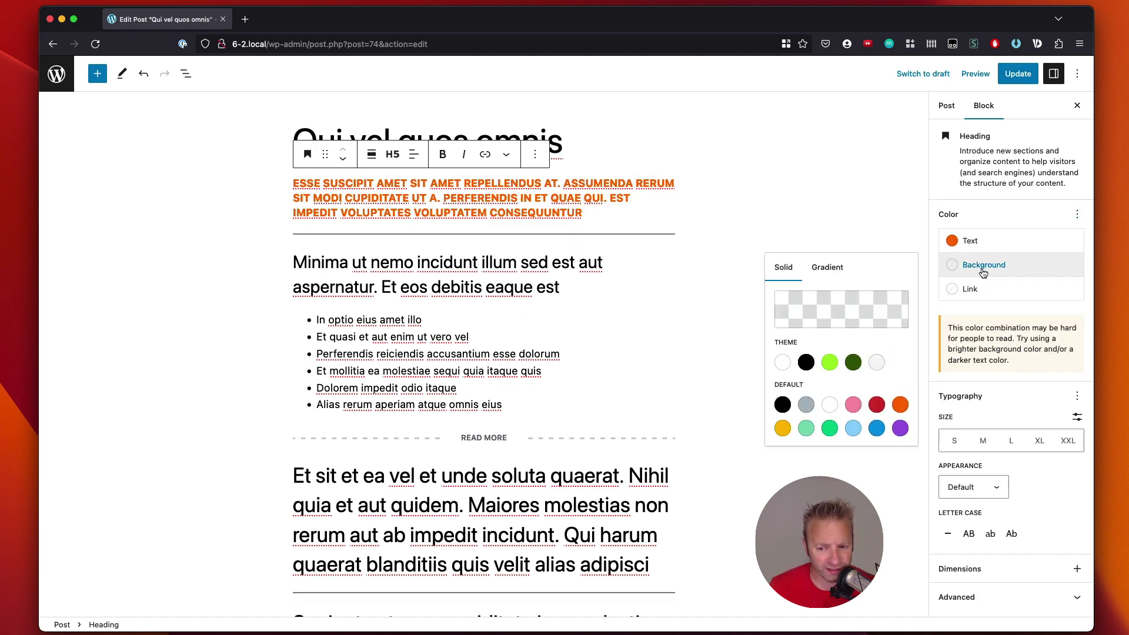
left_click(806, 362)
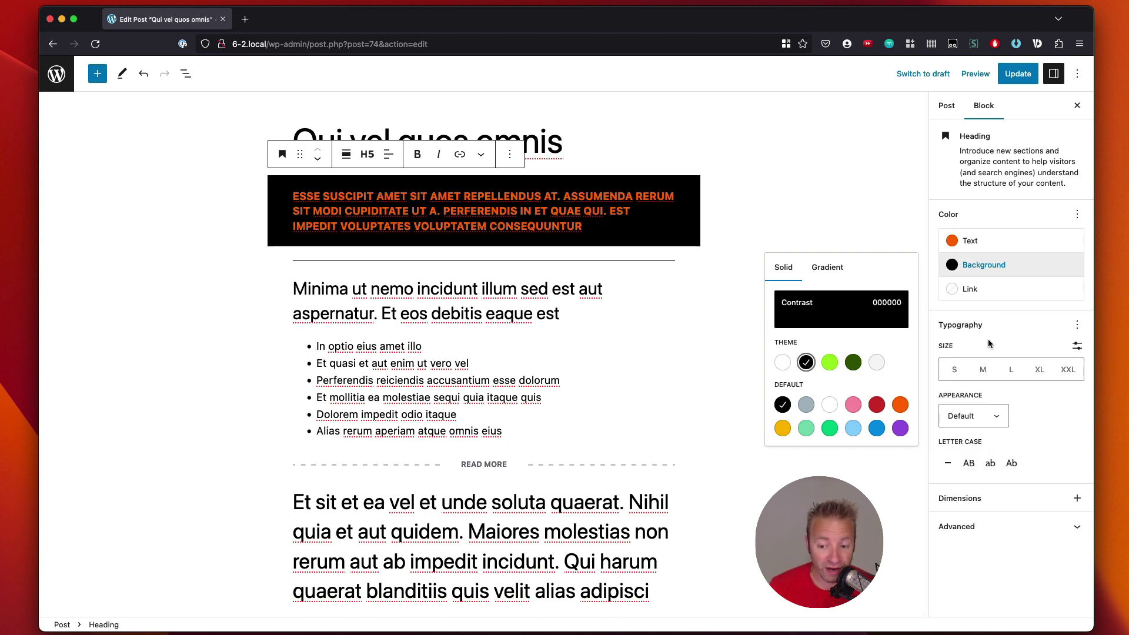
Step: Set the heading's font size to S, after briefly trying XXL
left_click(953, 371)
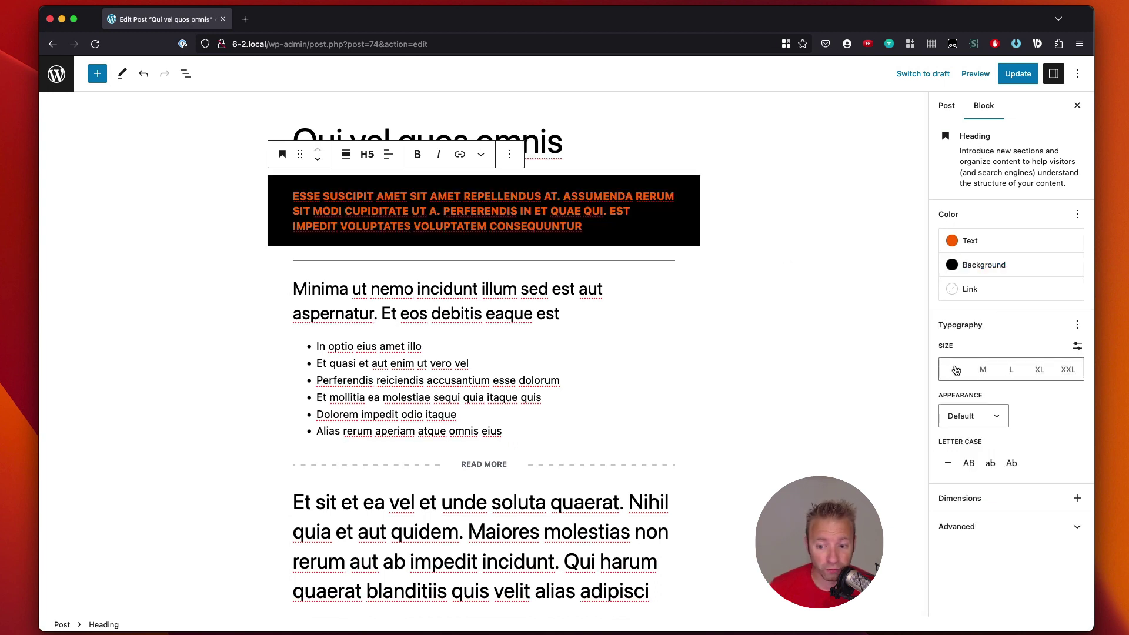
left_click(954, 371)
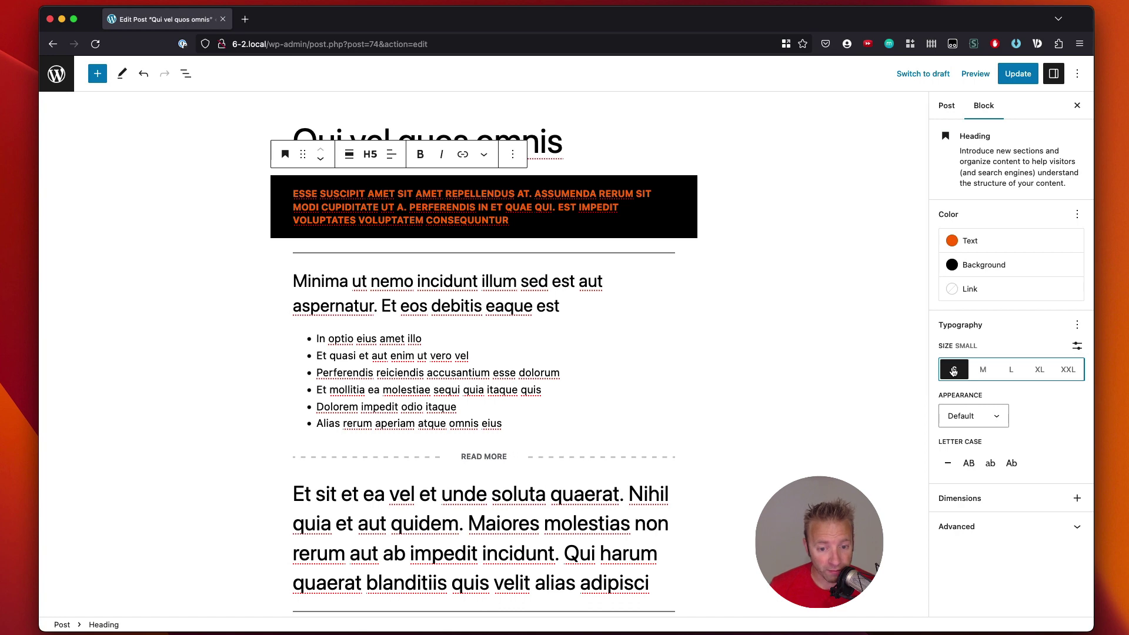
left_click(1063, 371)
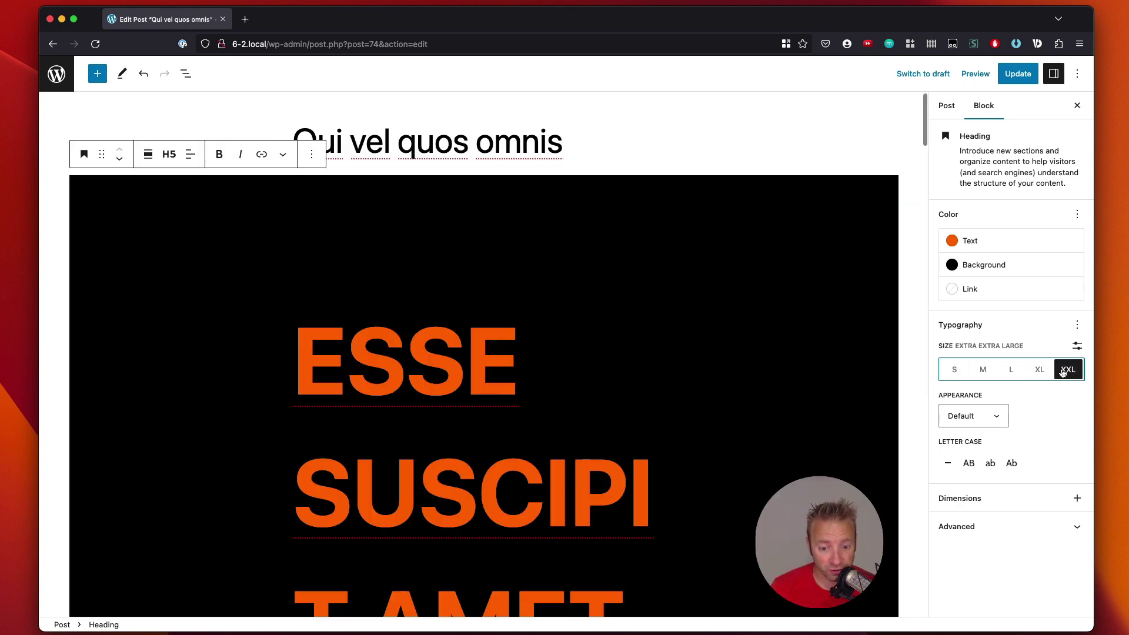
left_click(956, 370)
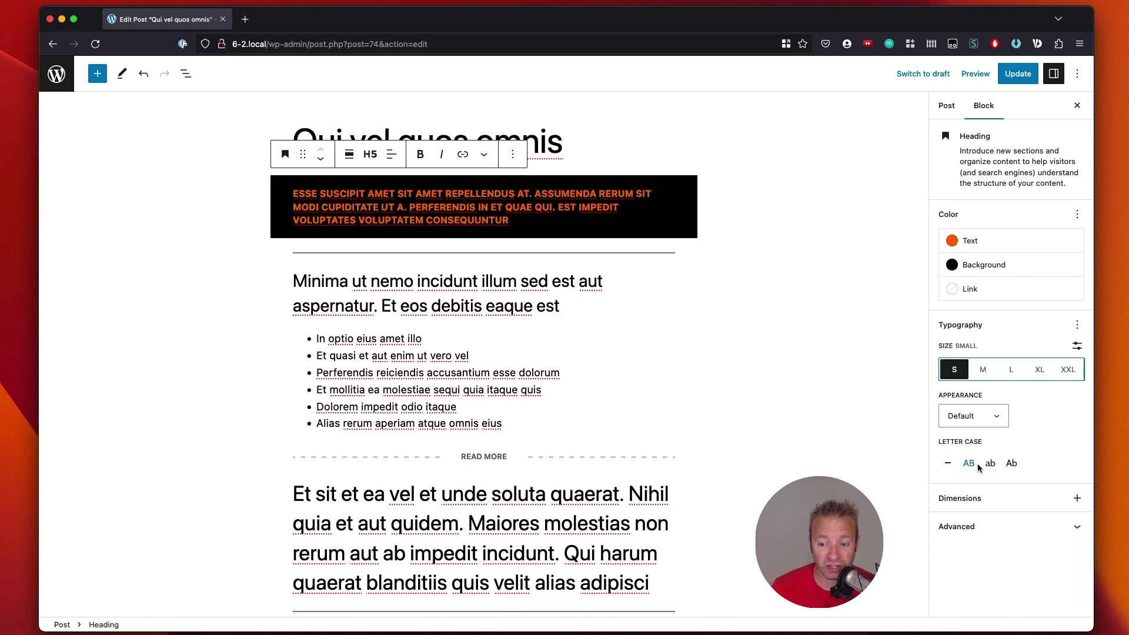
Step: Set the heading's letter case to uppercase (AB), after trying capitalised and default
left_click(1011, 464)
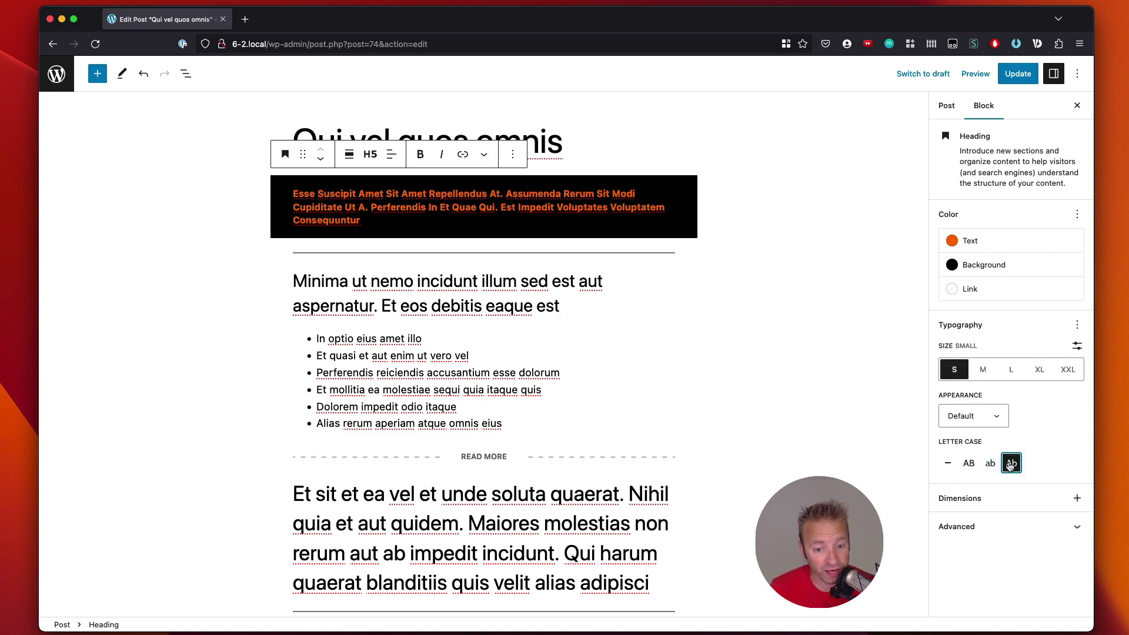
left_click(968, 464)
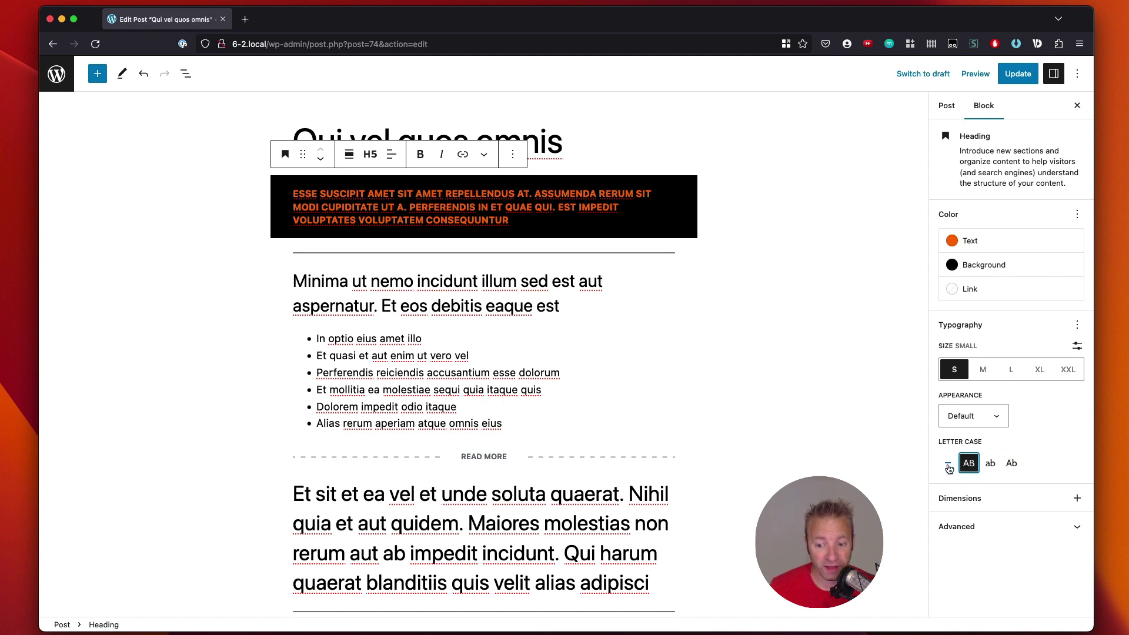
left_click(947, 464)
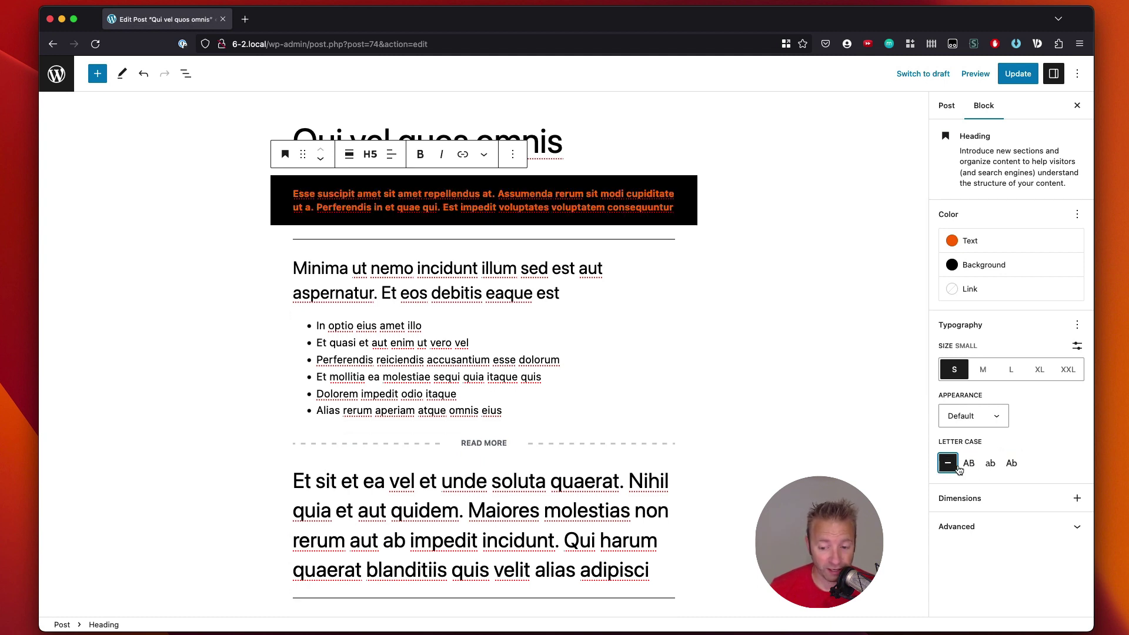
left_click(964, 466)
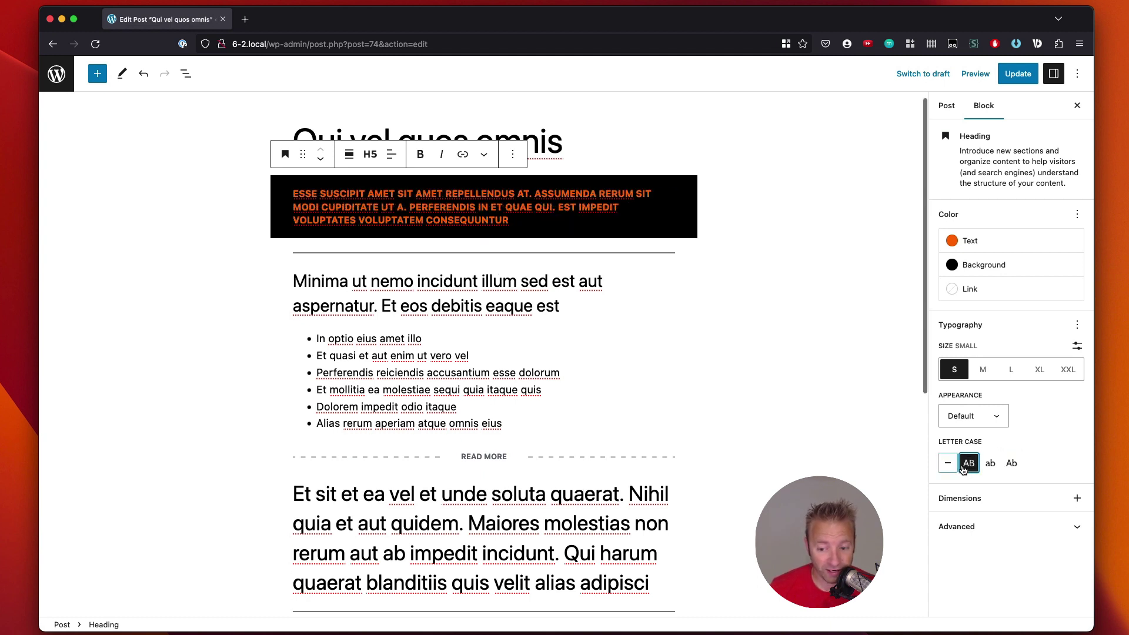
Step: Enable the Decoration, Font family and Letter spacing controls in the Typography options
left_click(1077, 327)
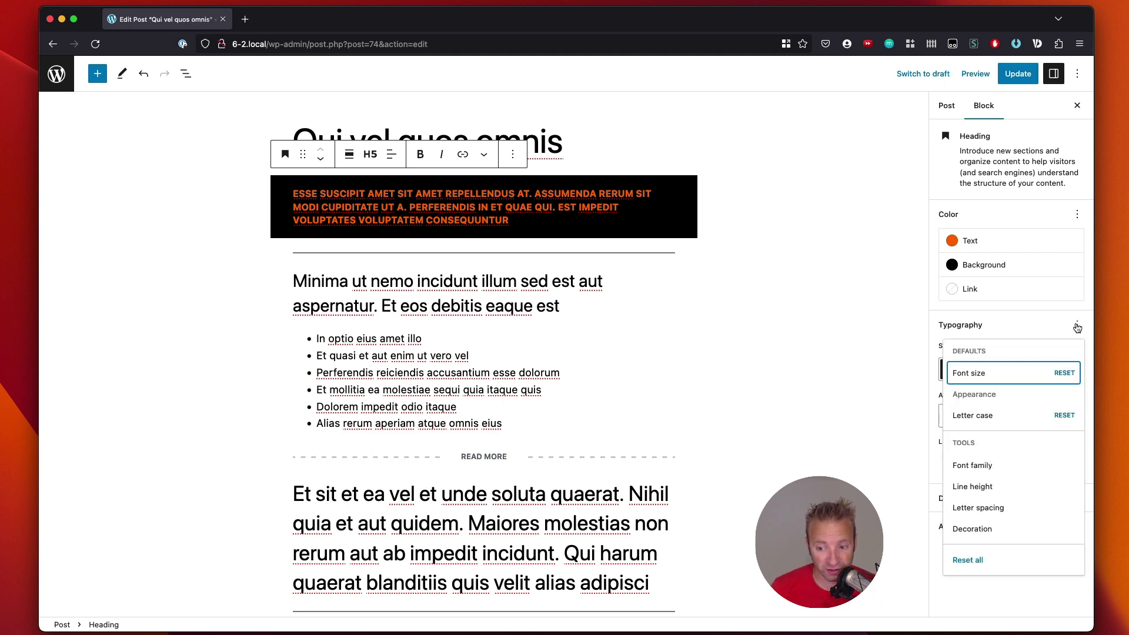
left_click(974, 533)
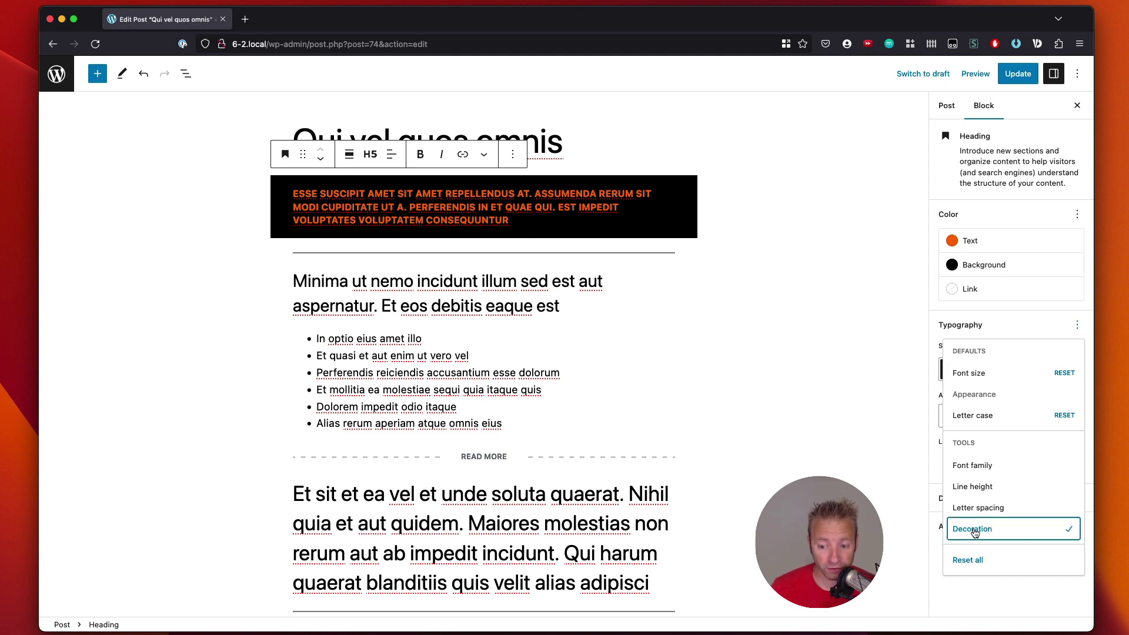
left_click(991, 468)
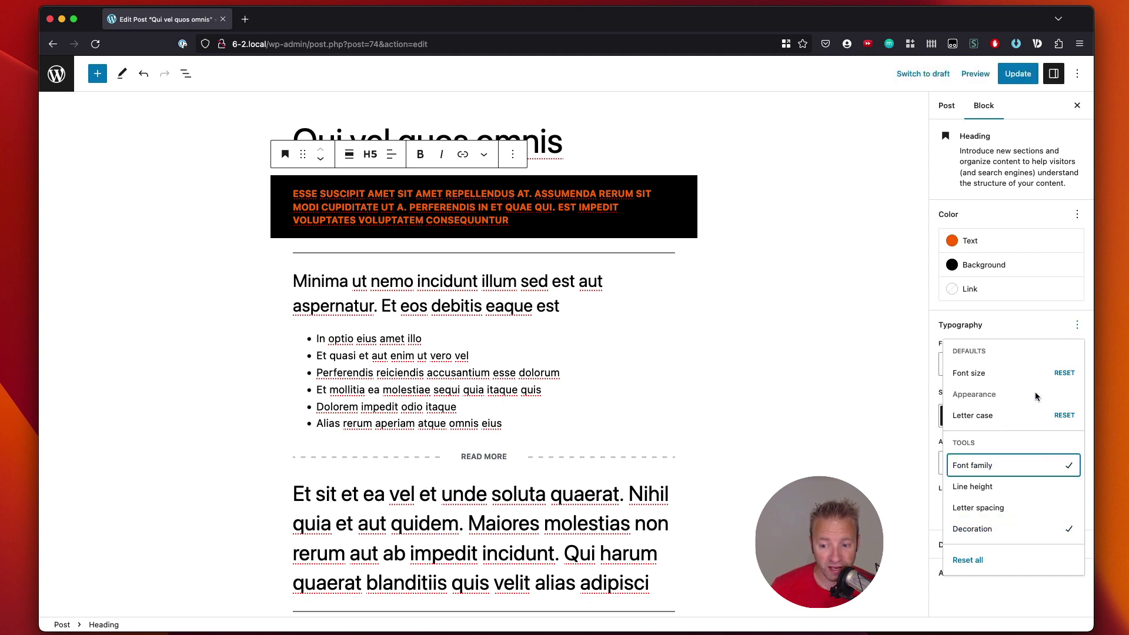
left_click(986, 507)
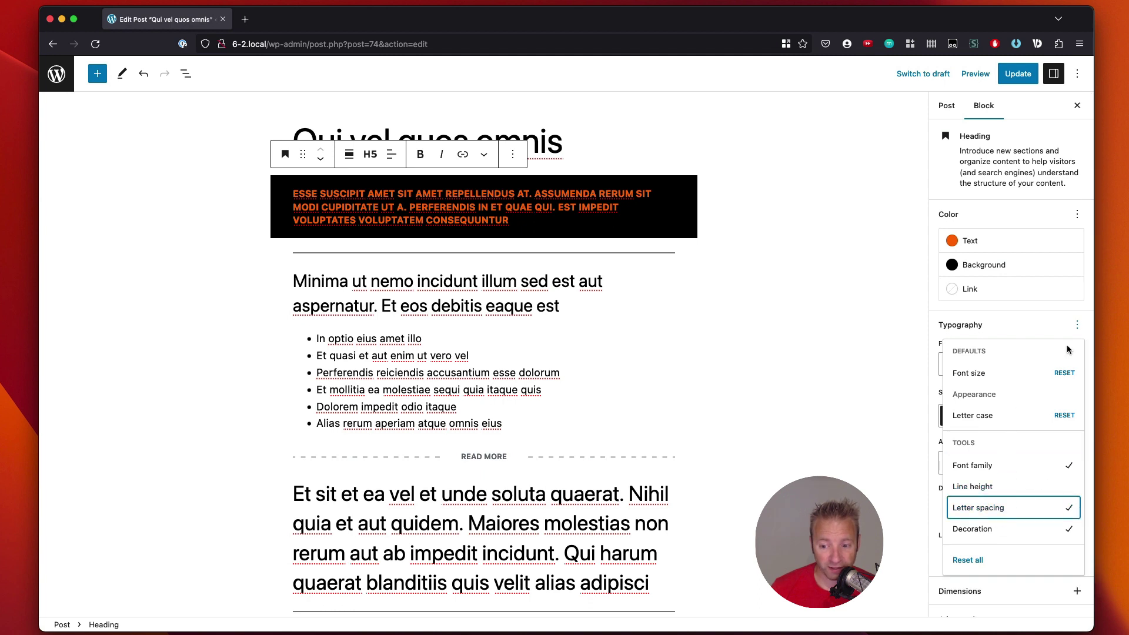
left_click(1077, 326)
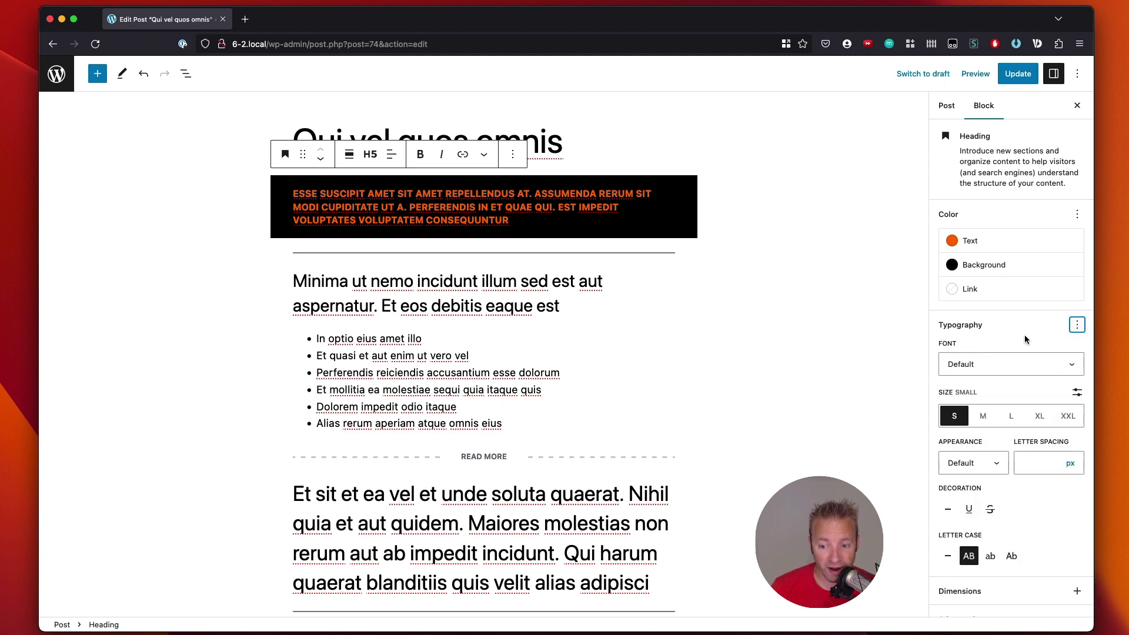
scroll(1024, 334, "down", 1)
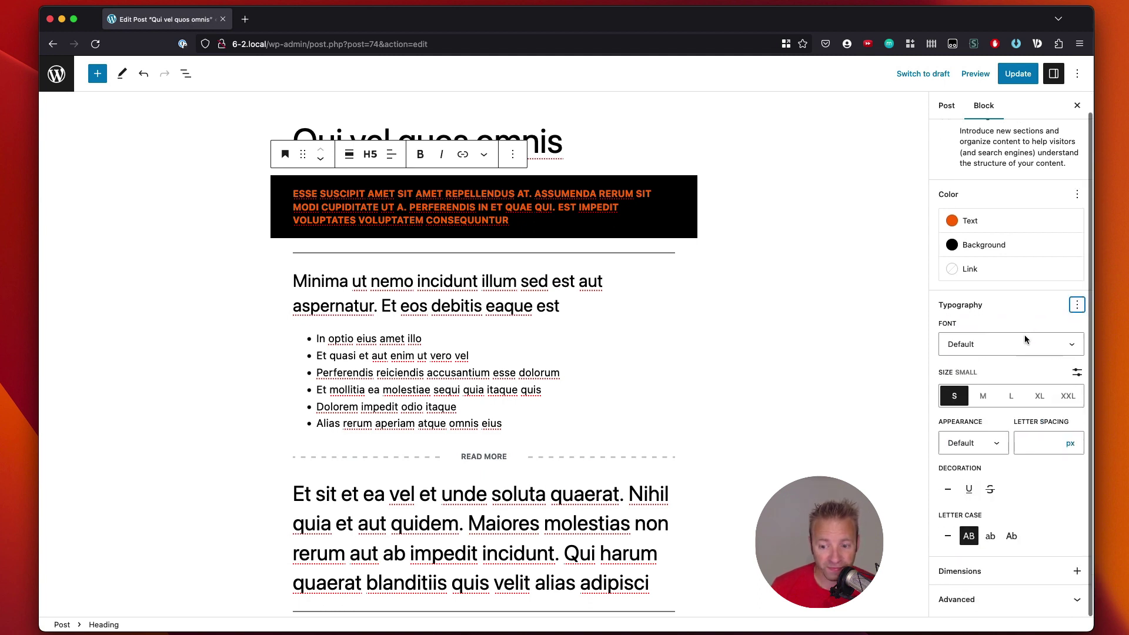
left_click(980, 452)
left_click(965, 509)
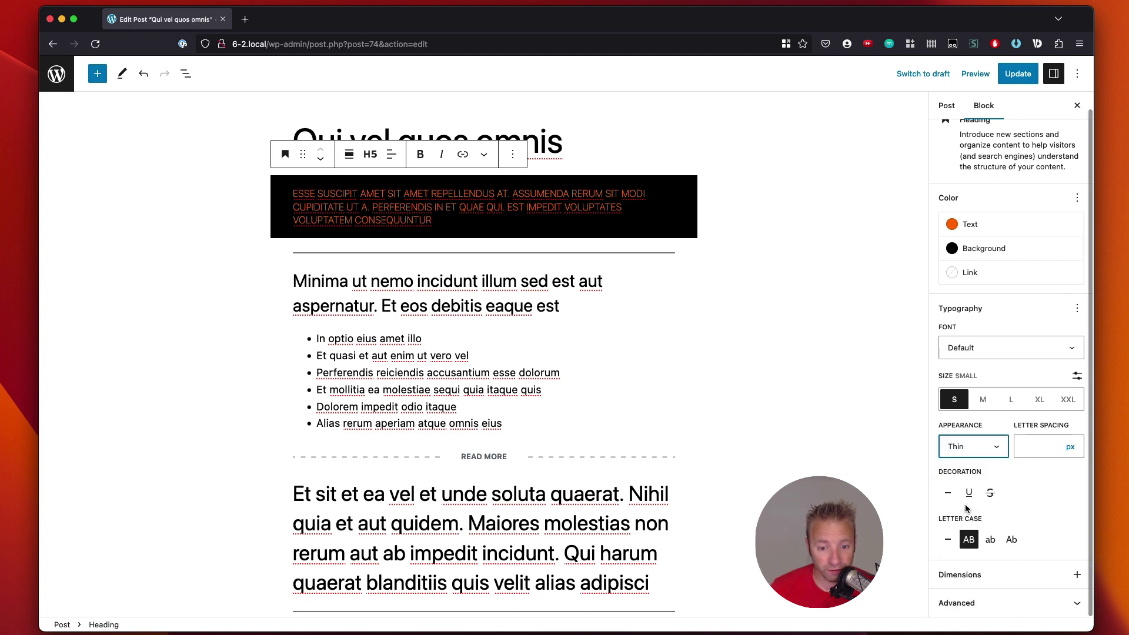
left_click(972, 456)
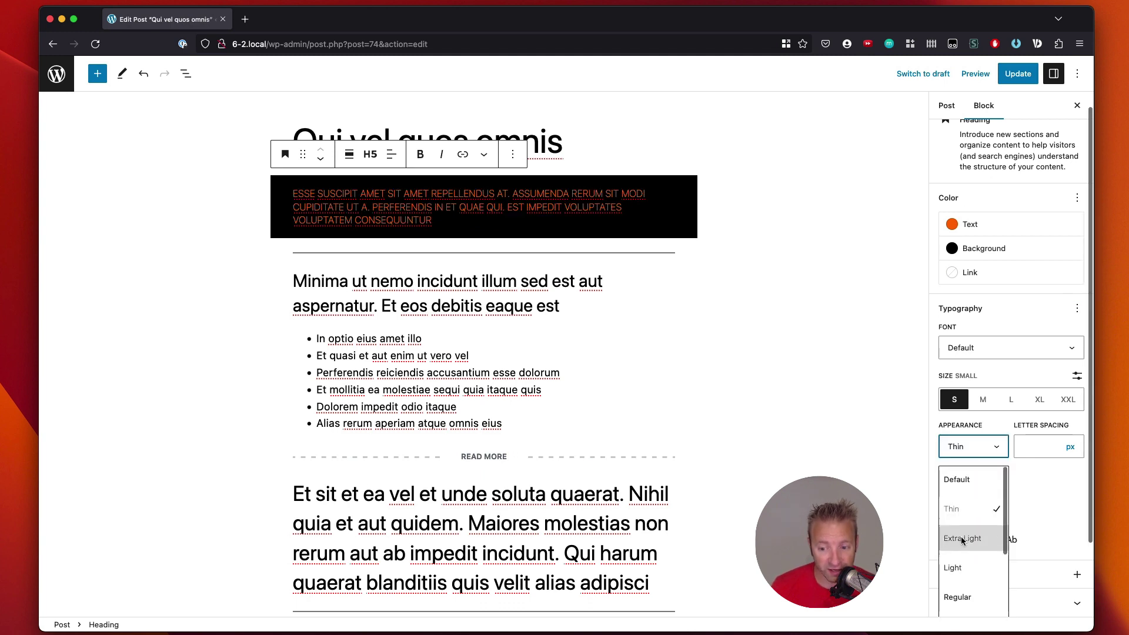
left_click(965, 567)
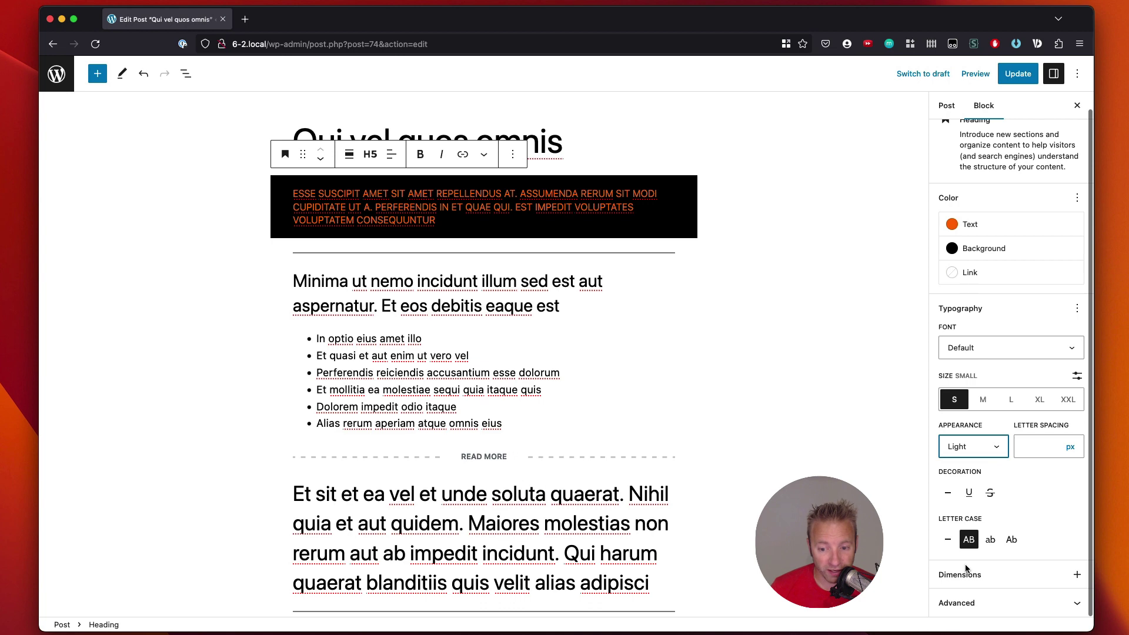
left_click(965, 449)
left_click(961, 476)
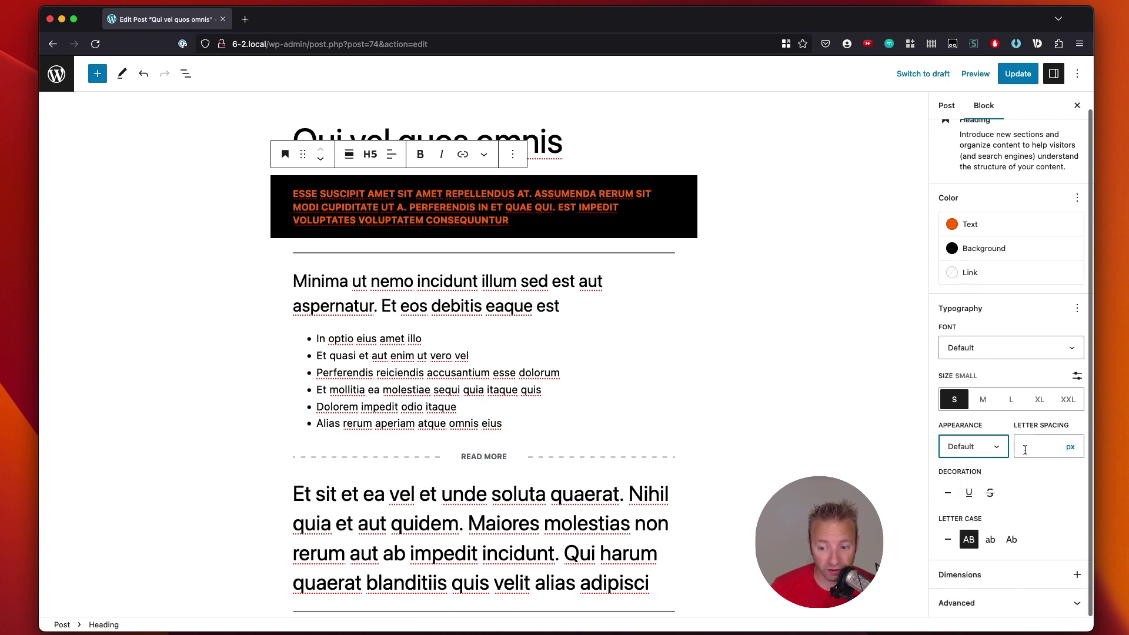
left_click(1025, 449)
type("10")
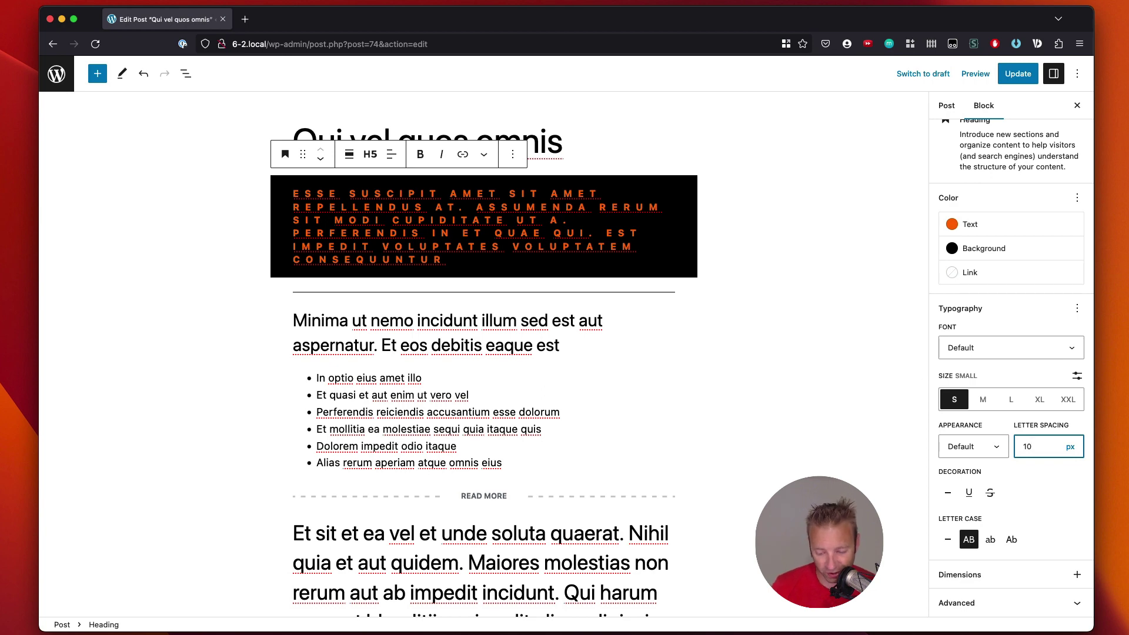
key("BackSpace")
key("BackSpace")
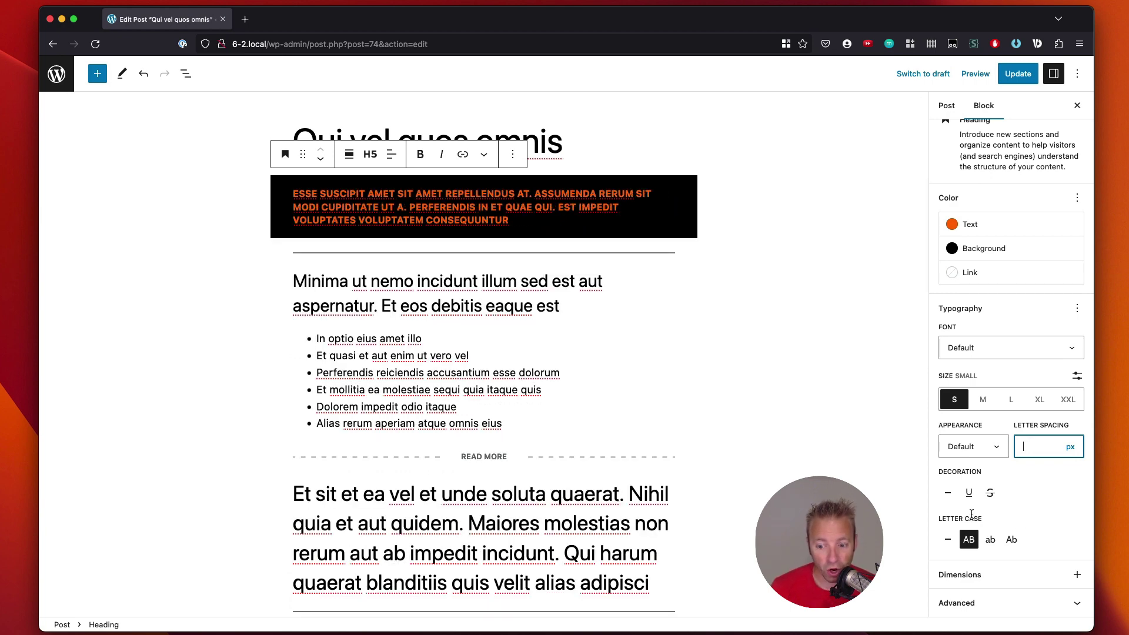
left_click(968, 494)
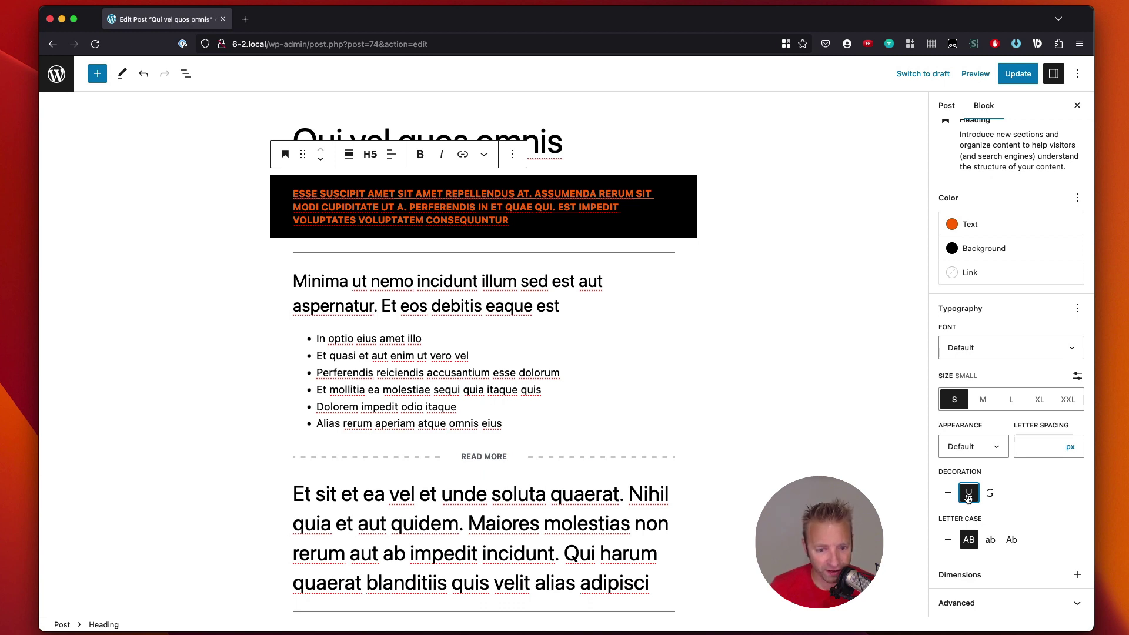
left_click(969, 494)
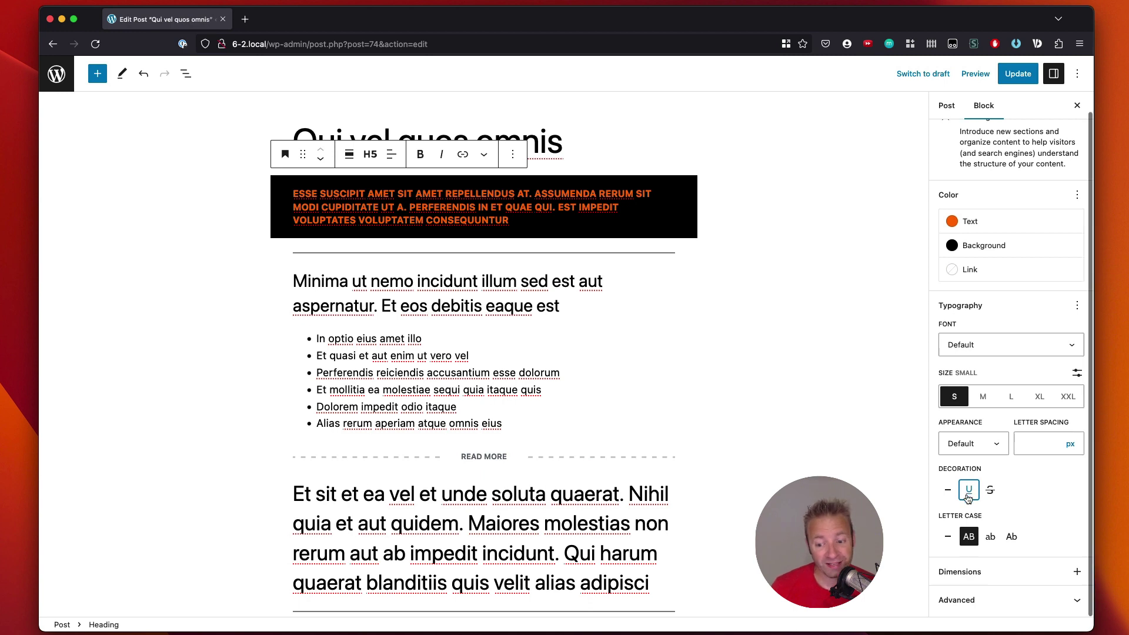
Step: Add Padding and Margin controls, then set padding to 2 and margin to 3
left_click(1078, 575)
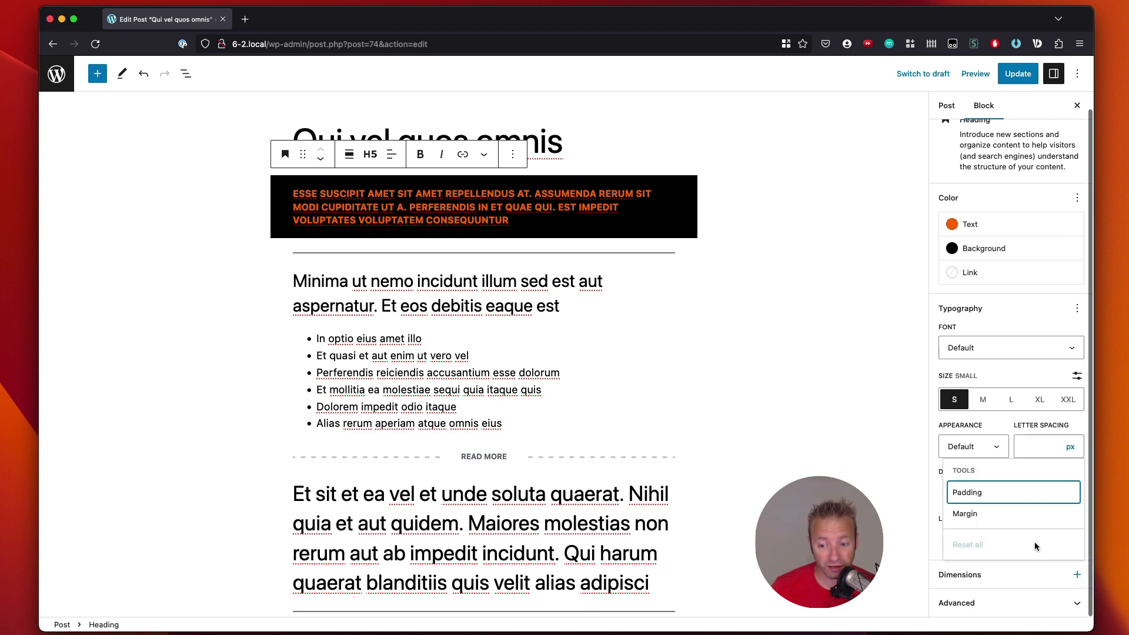
left_click(1004, 498)
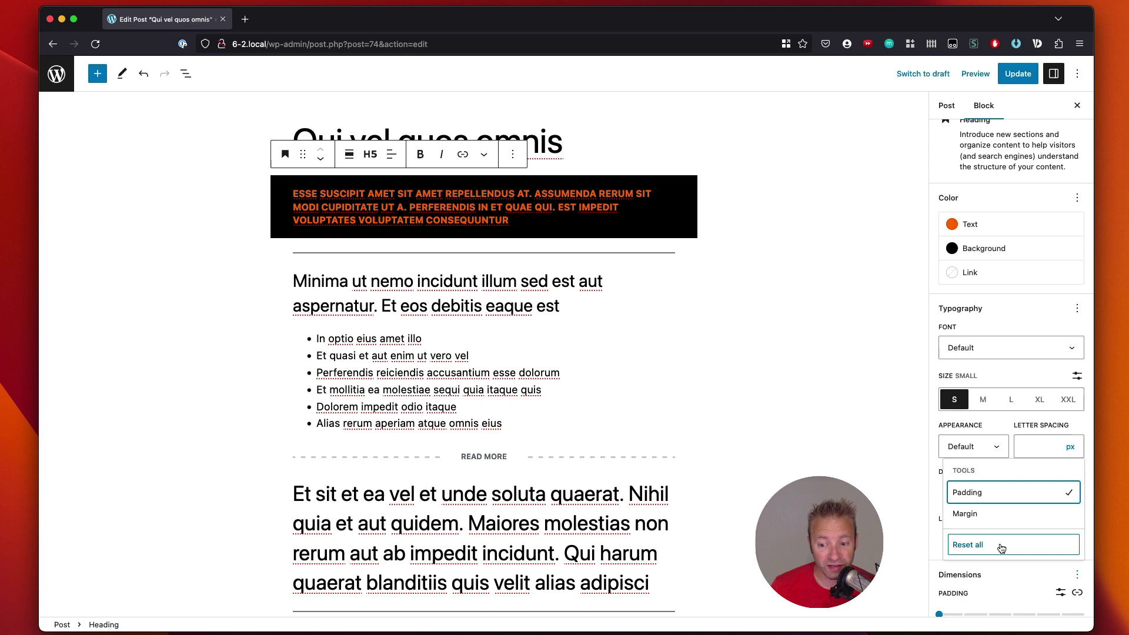
left_click(993, 520)
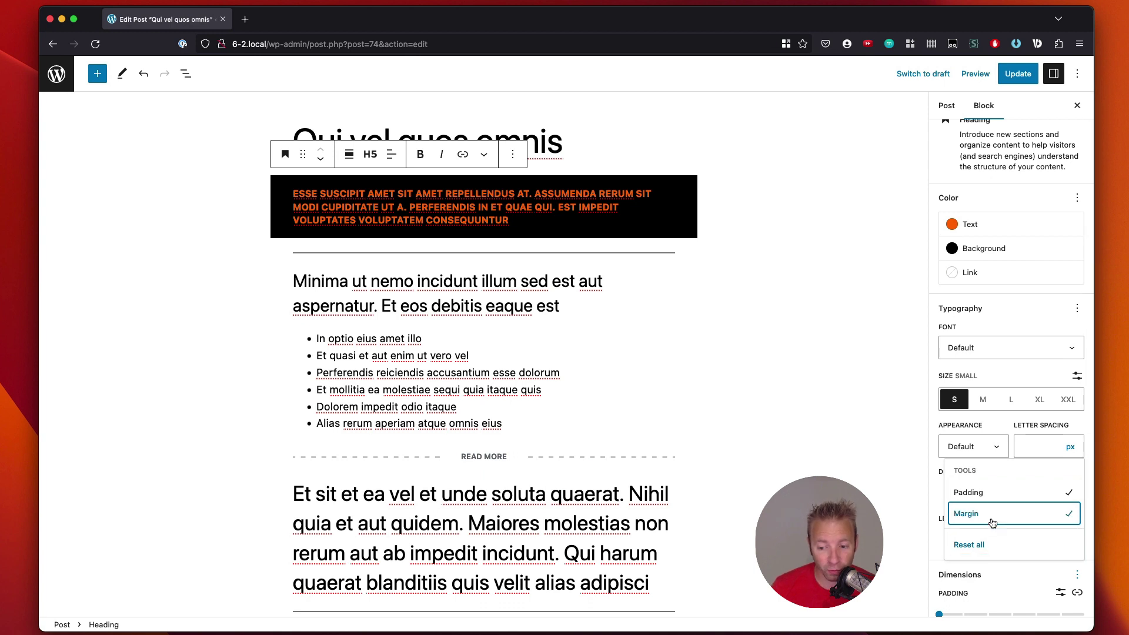
left_click(1073, 580)
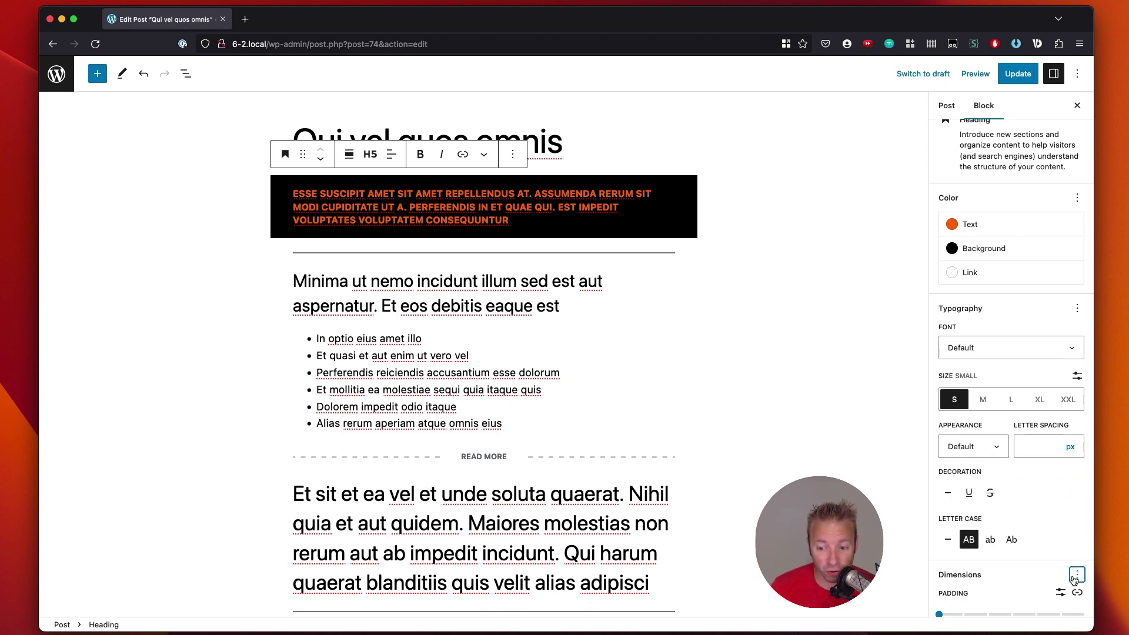
scroll(999, 549, "down", 3)
left_click_drag(940, 521, 986, 522)
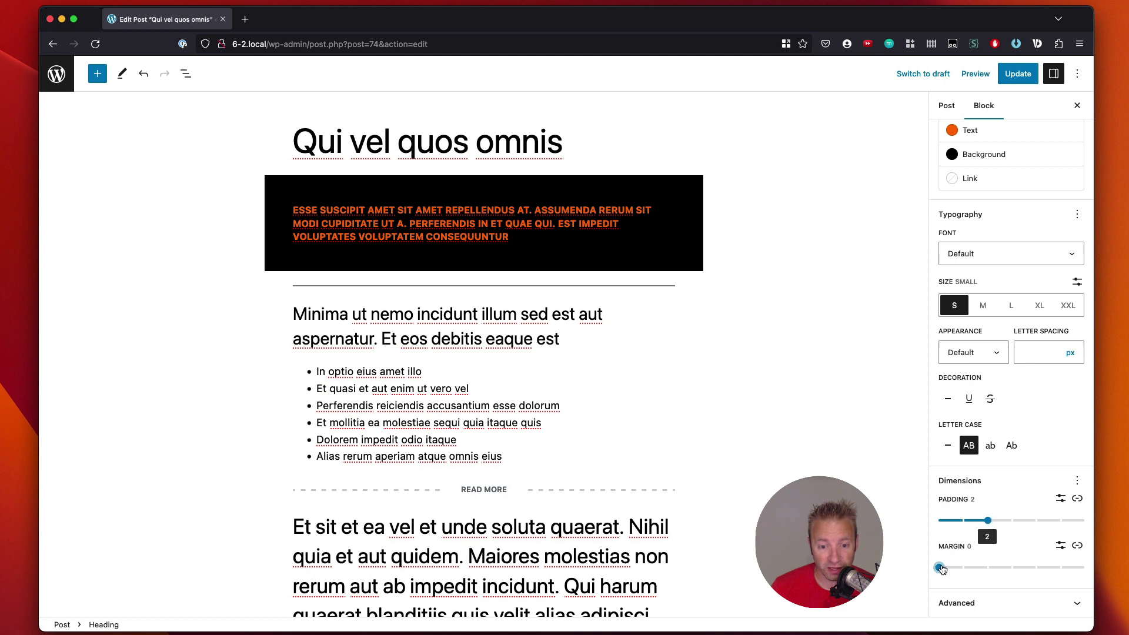
left_click_drag(939, 567, 996, 573)
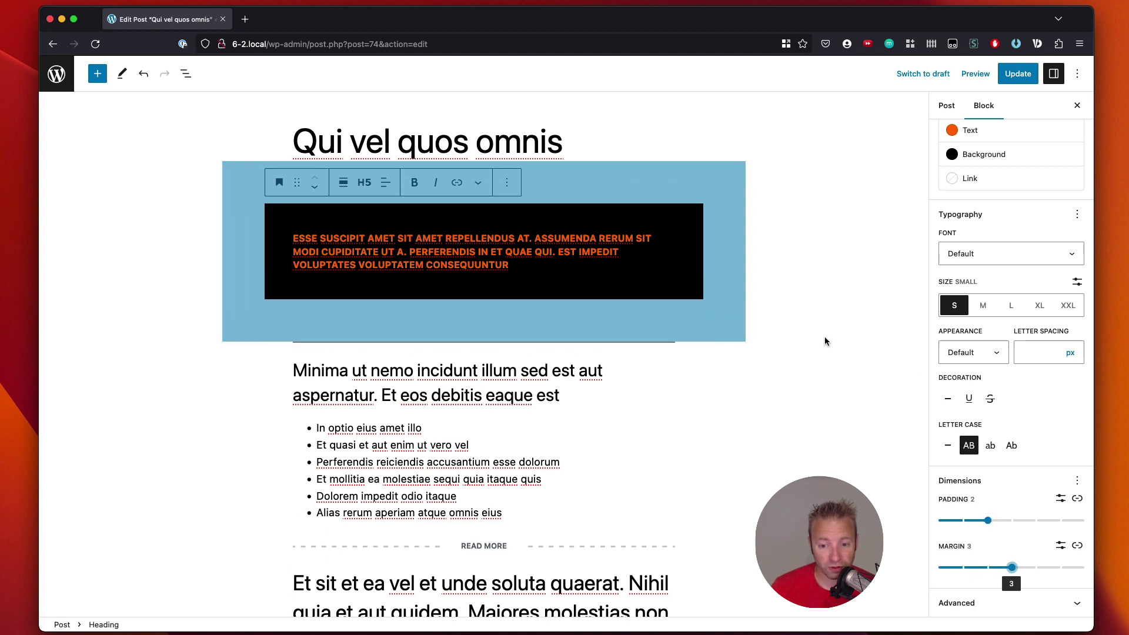
left_click(825, 340)
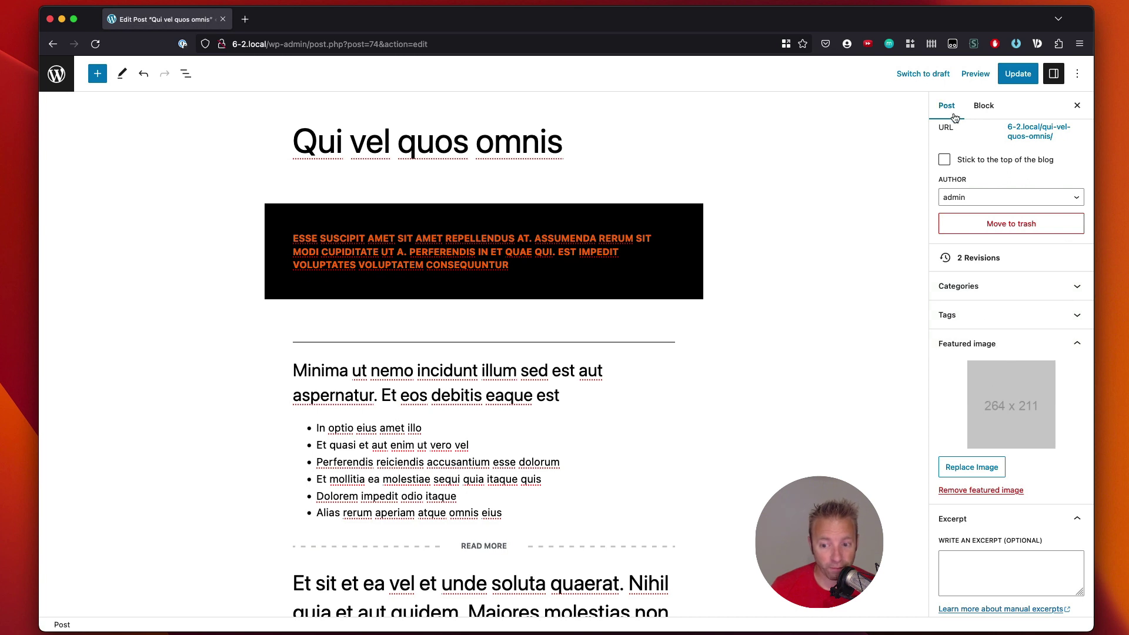
Step: Turn on the Top toolbar option to dock block tools at the editor top
scroll(971, 180, "up", 3)
scroll(972, 176, "down", 3)
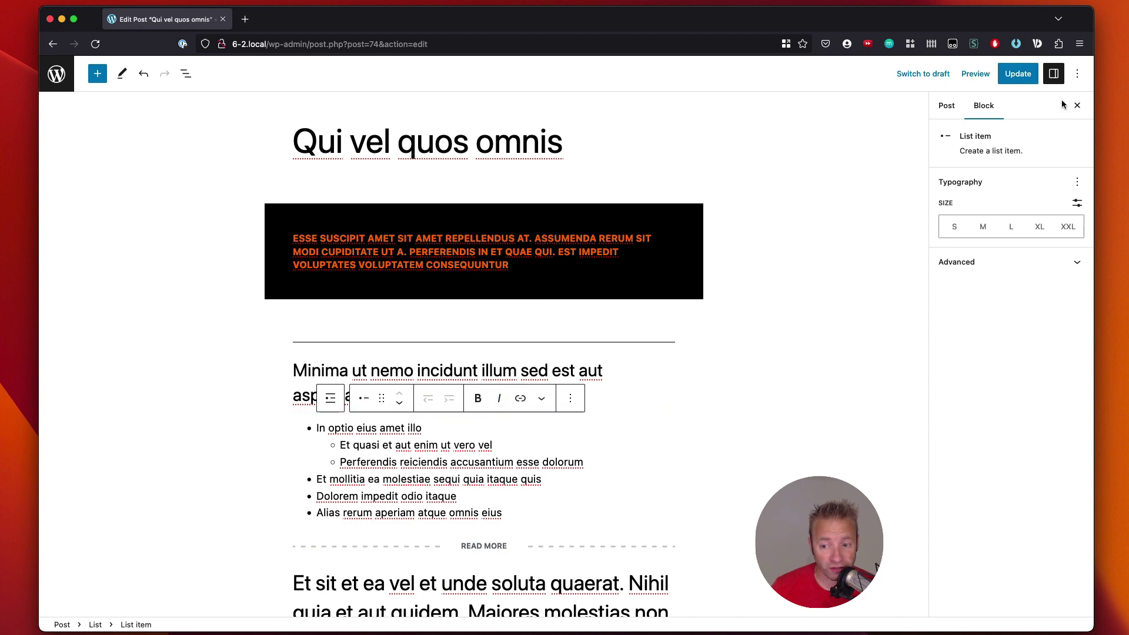
left_click(1077, 74)
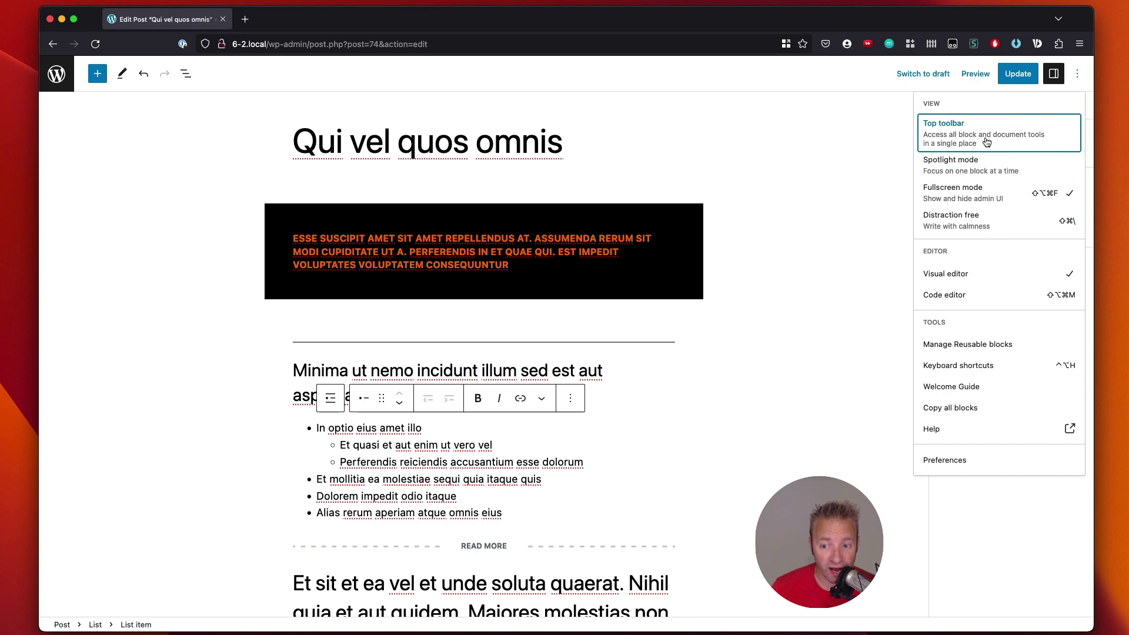
left_click(959, 136)
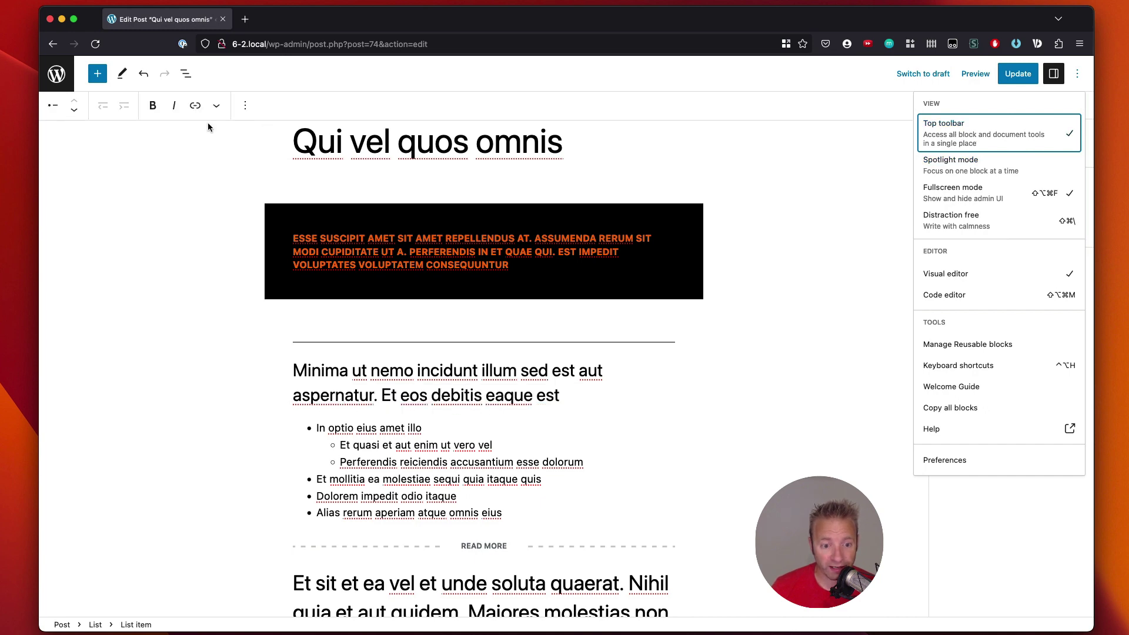
Step: Move down to the next heading, then turn the Top toolbar option off again
key("Down")
key("Down")
key("Down")
key("Down")
key("Down")
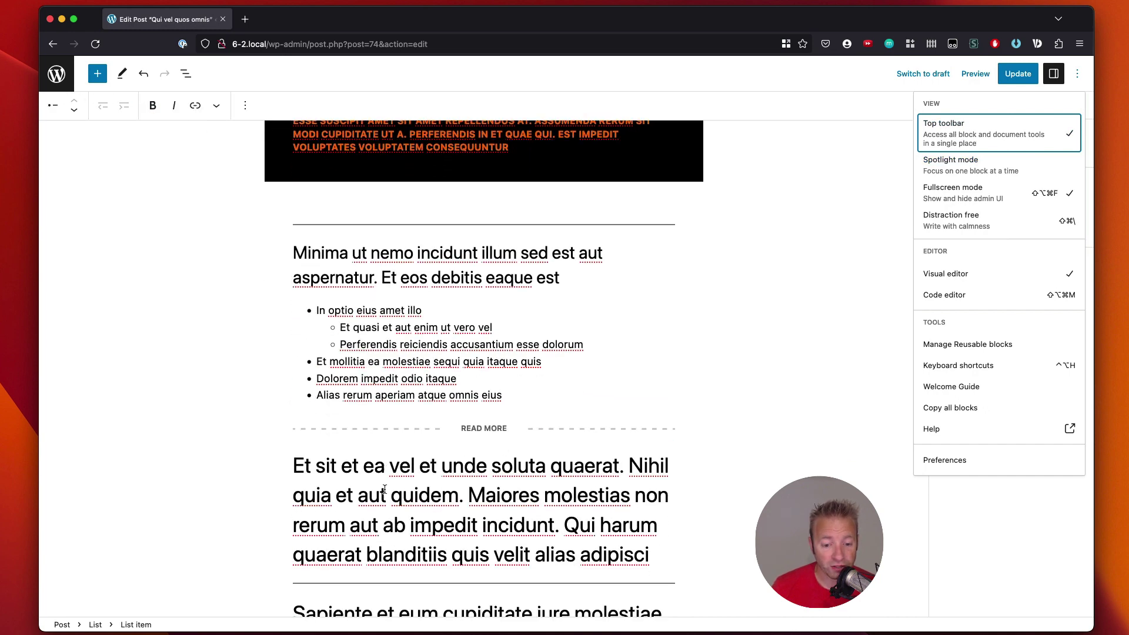
key("Escape")
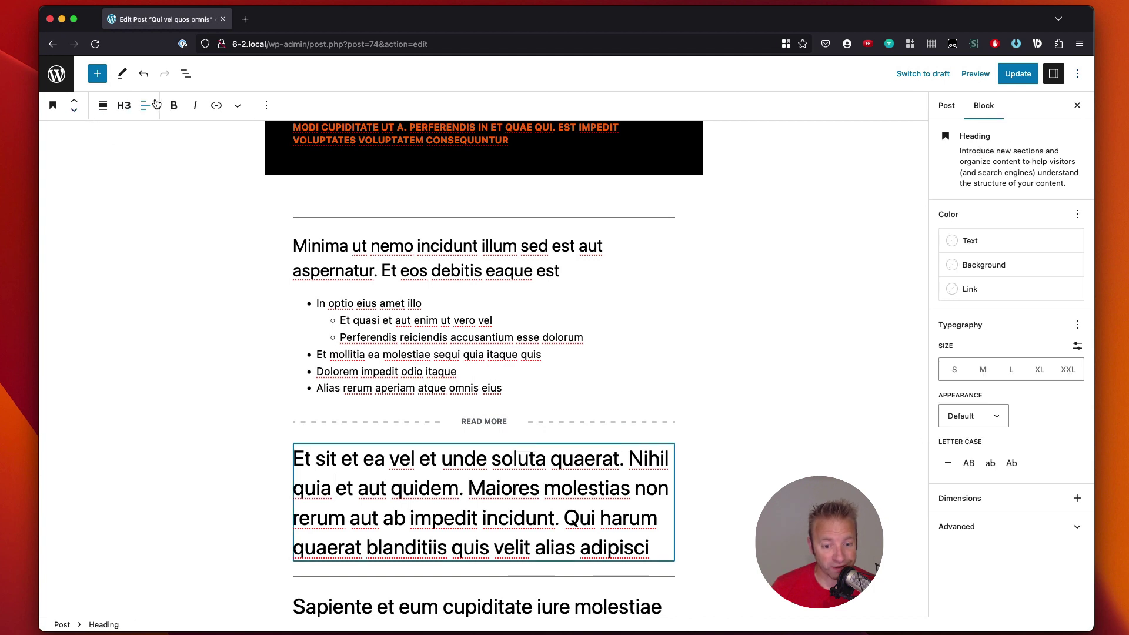
left_click(1077, 73)
left_click(1012, 130)
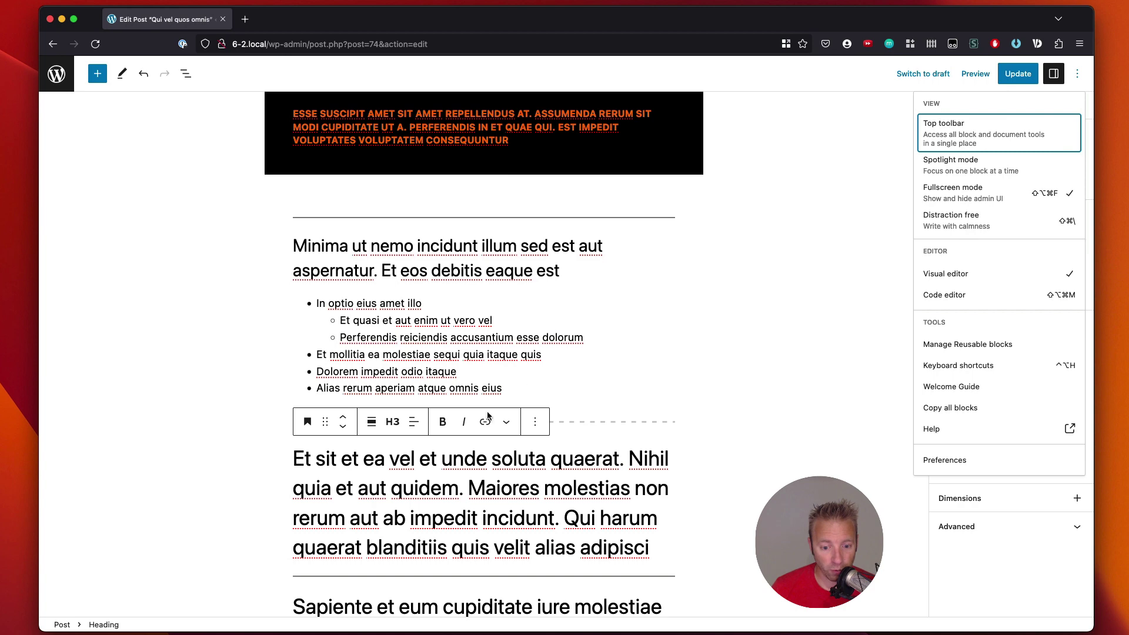